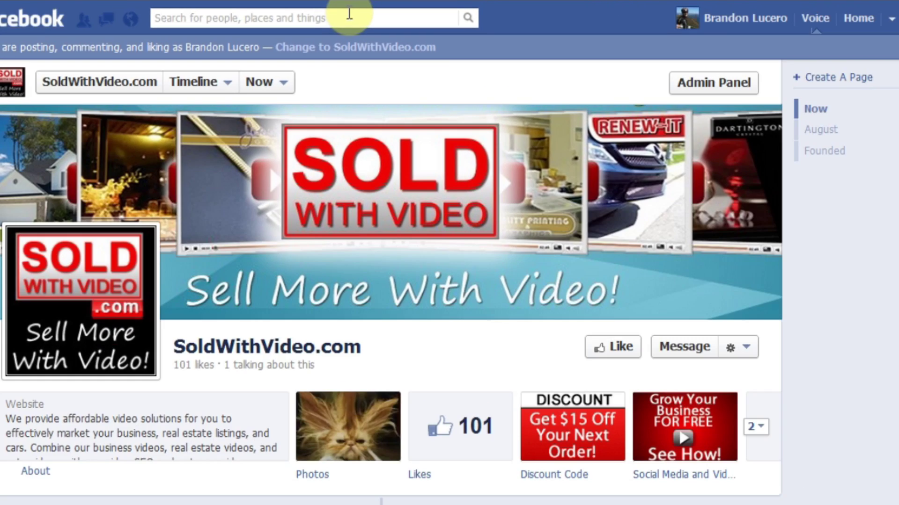
- Find the Static HTML: iframe tabs app by searching 'stat' and add it to the SoldWithVideo.com page
{"action": "left_click", "coordinate": [349, 14]}
{"action": "type", "text": "stat"}
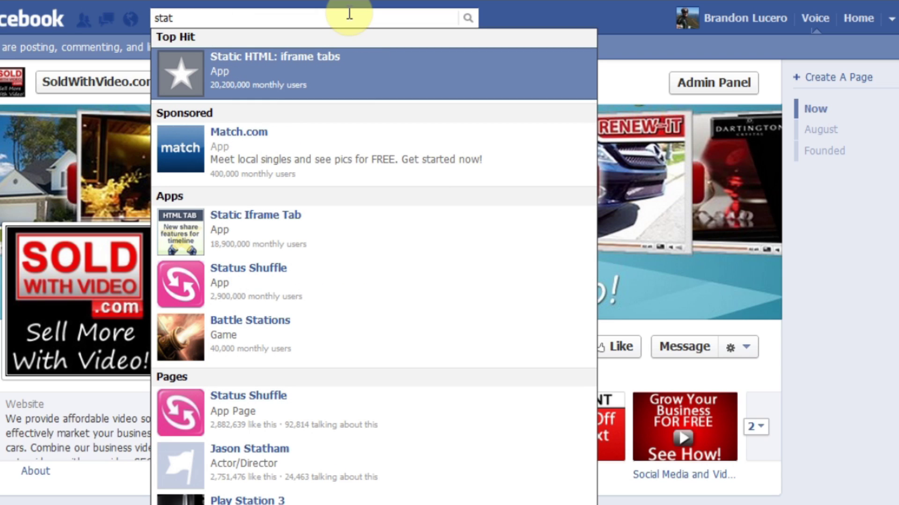
{"action": "left_click", "coordinate": [190, 78]}
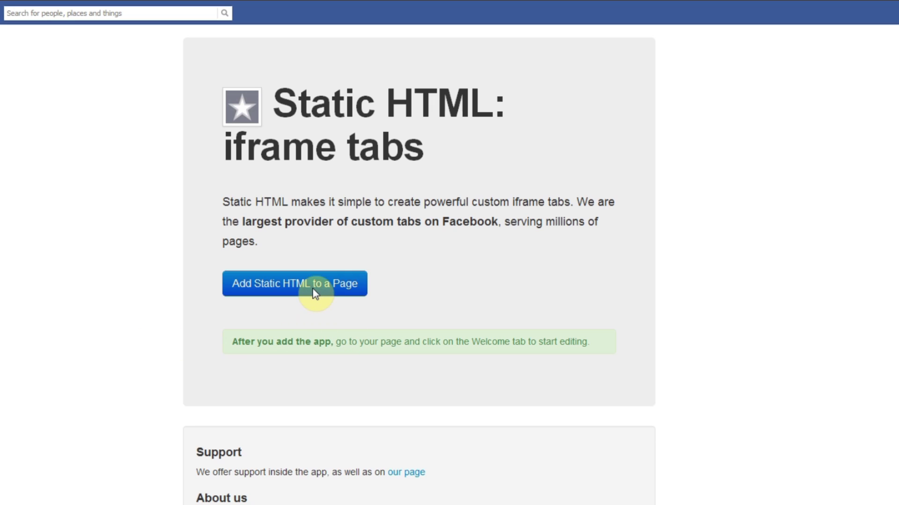
{"action": "left_click", "coordinate": [325, 283]}
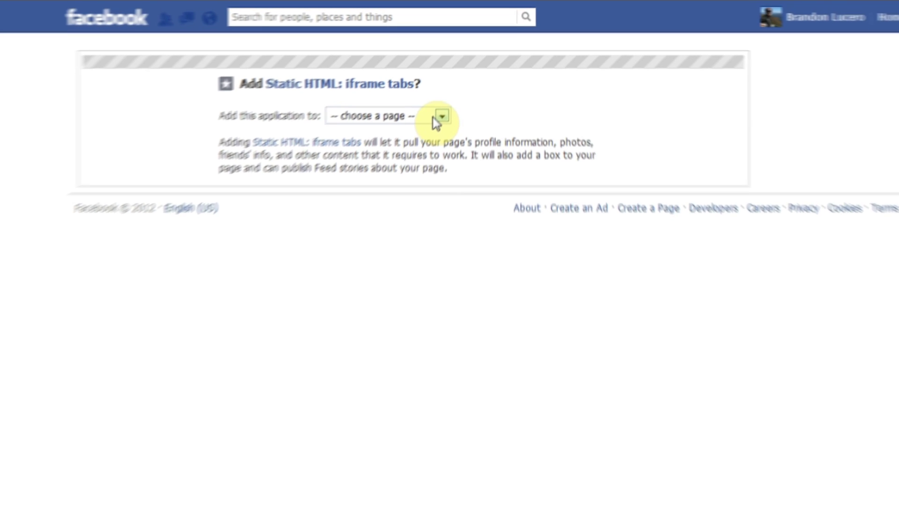
{"action": "left_click", "coordinate": [429, 123]}
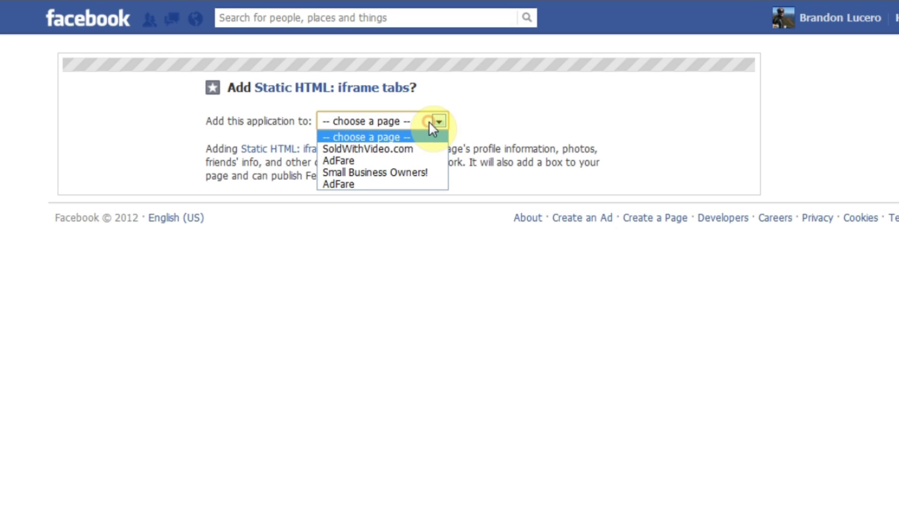
{"action": "left_click", "coordinate": [428, 150]}
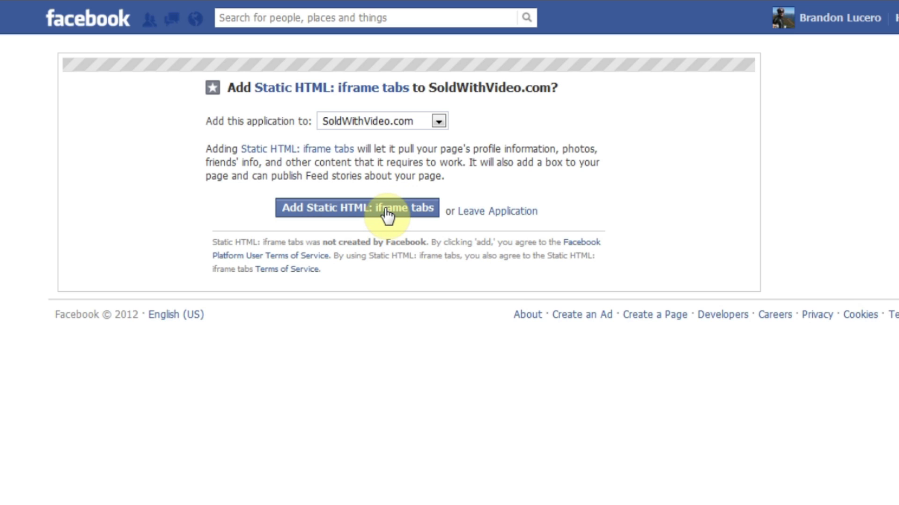
{"action": "left_click", "coordinate": [387, 213]}
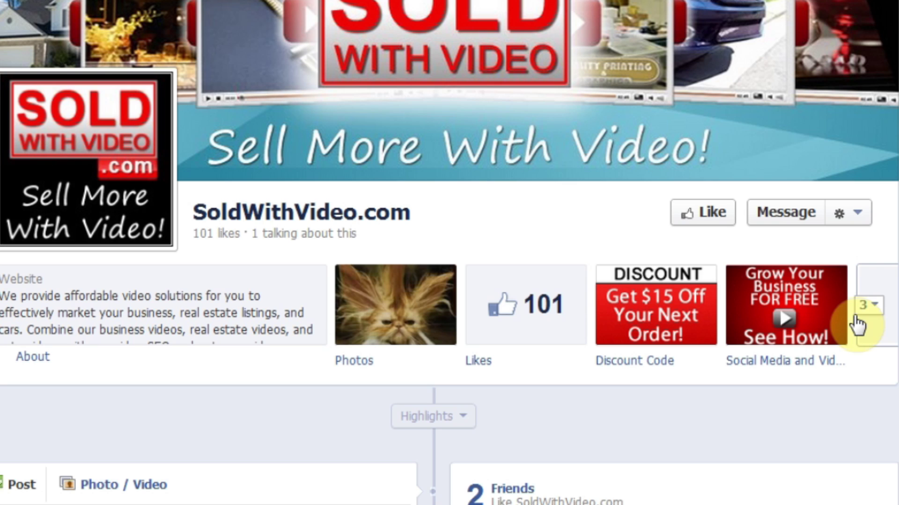
- Expand the page's second row of app tabs and swap the Welcome tab with Discount Code
{"action": "left_click", "coordinate": [861, 309]}
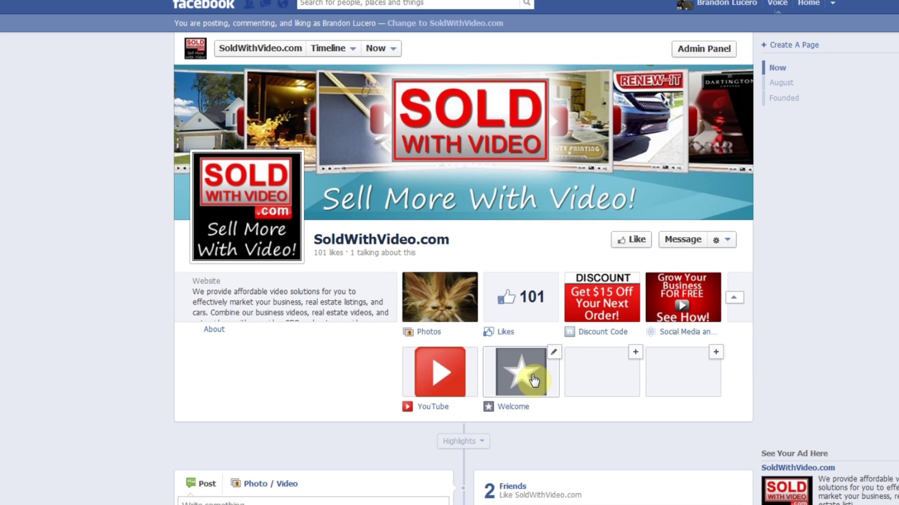
{"action": "left_click", "coordinate": [556, 357]}
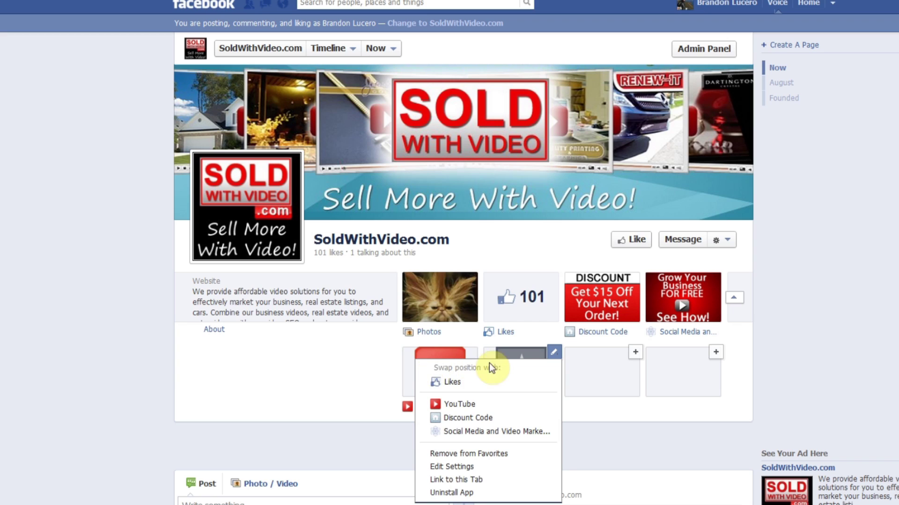
{"action": "left_click", "coordinate": [475, 419]}
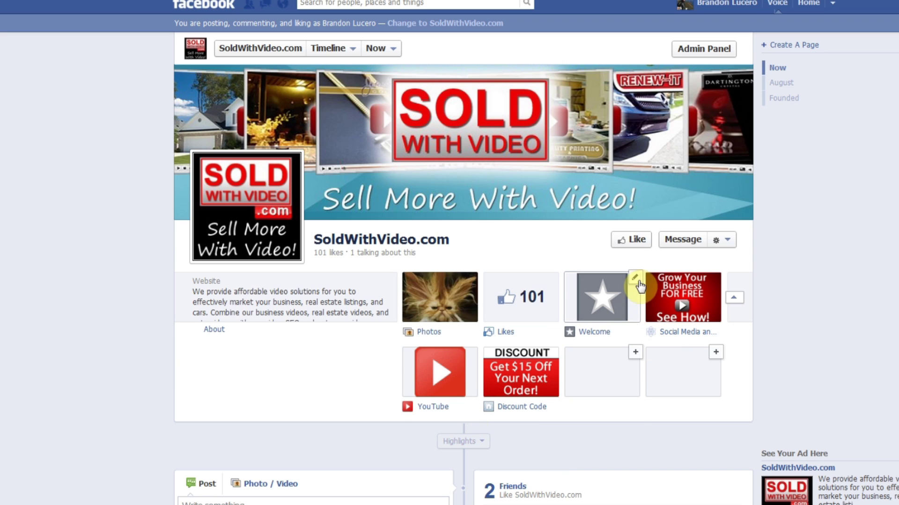
- Swap Welcome and Discount Code back to restore the original tab order
{"action": "left_click", "coordinate": [636, 278]}
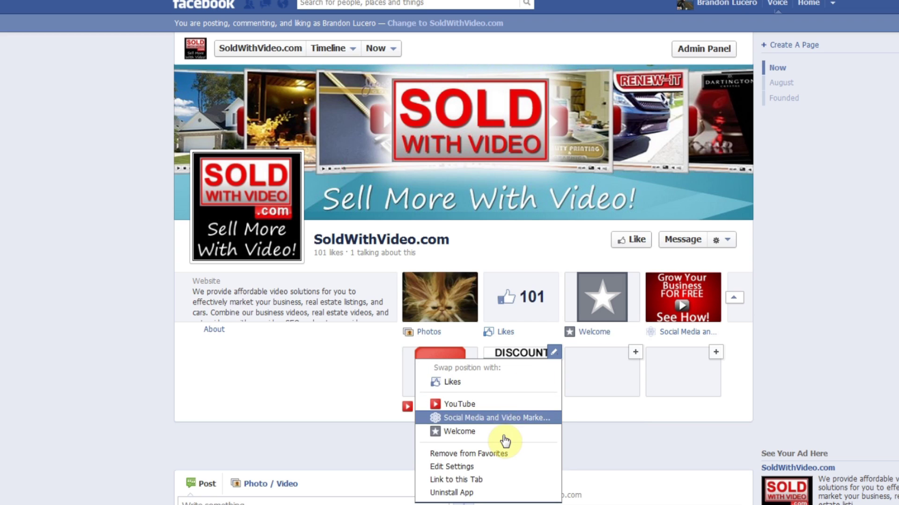
{"action": "left_click", "coordinate": [502, 432]}
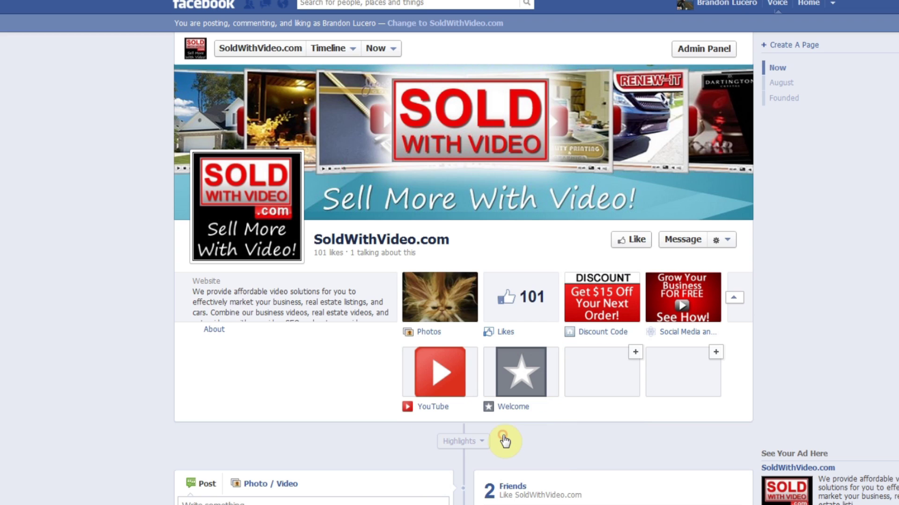
{"action": "mouse_move", "coordinate": [535, 404]}
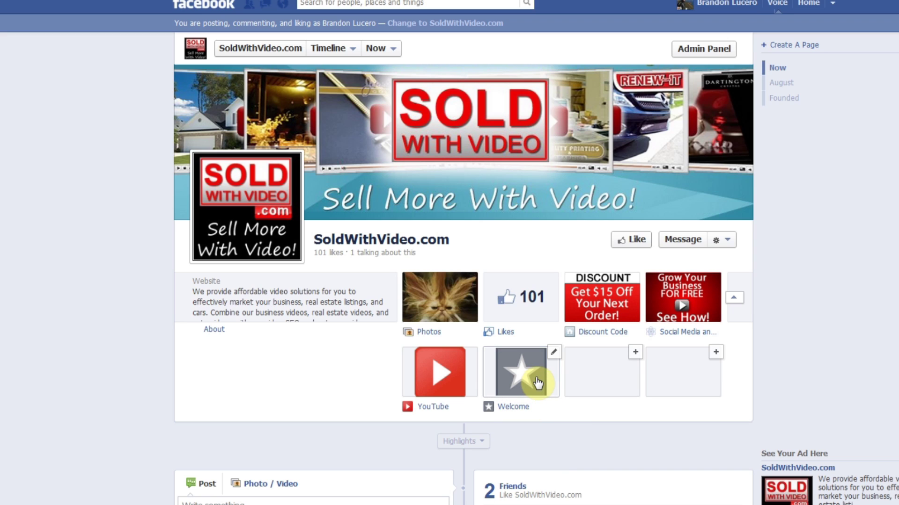
{"action": "left_click", "coordinate": [555, 354]}
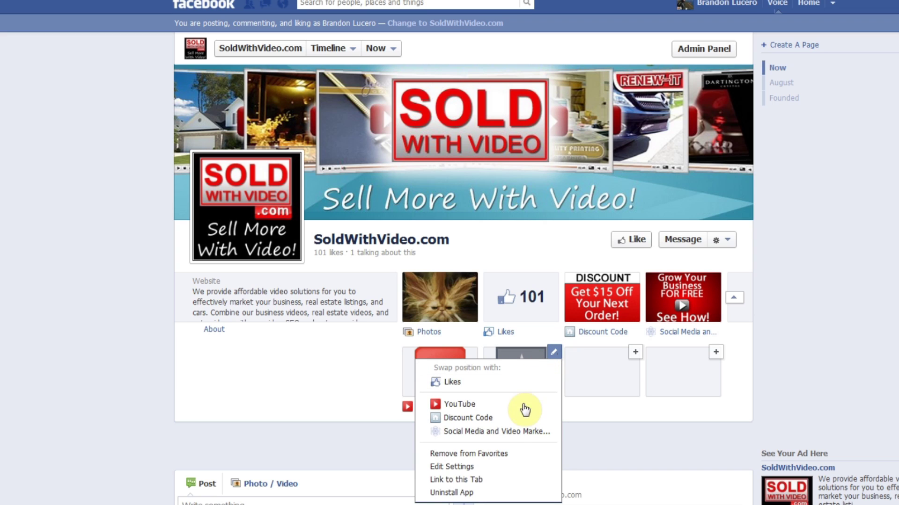
- Upload the 'Custom FB Landing Page' thumbnail as the Welcome tab's Custom Tab Image
{"action": "left_click", "coordinate": [498, 467]}
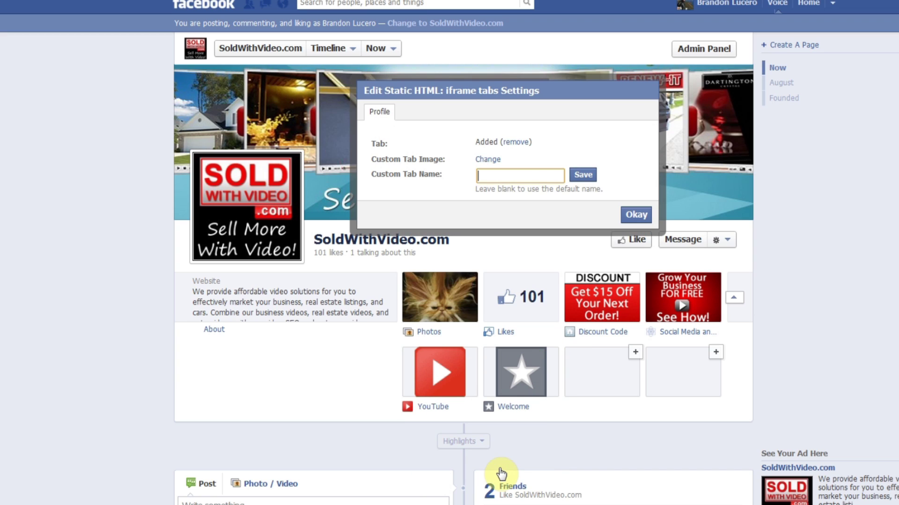
{"action": "left_click", "coordinate": [492, 162]}
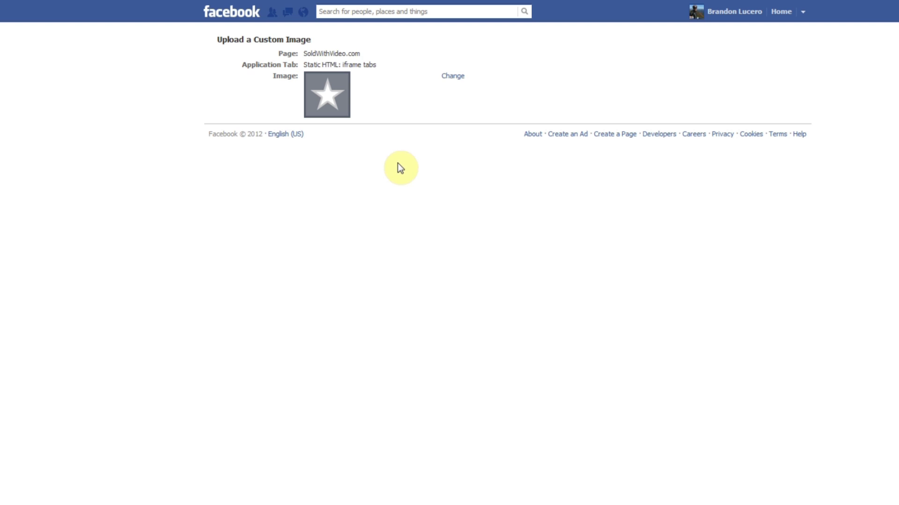
{"action": "left_click", "coordinate": [451, 76]}
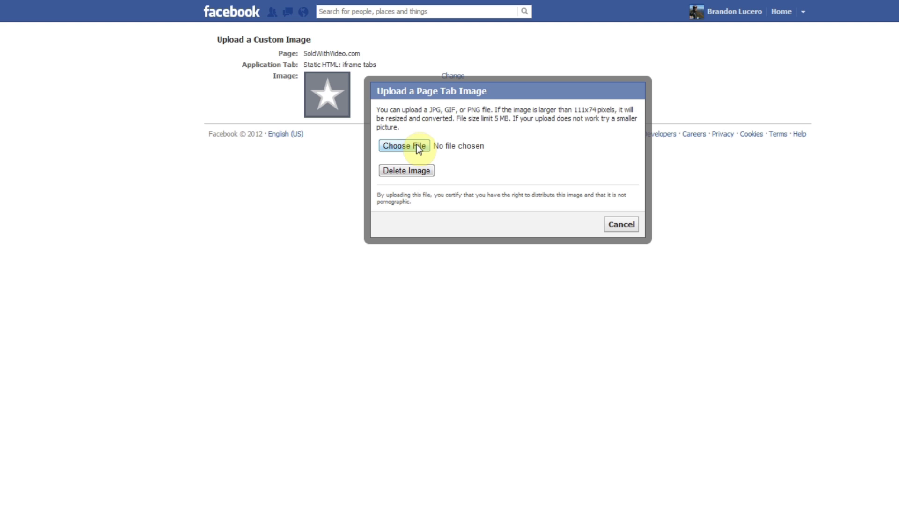
{"action": "left_click", "coordinate": [418, 146]}
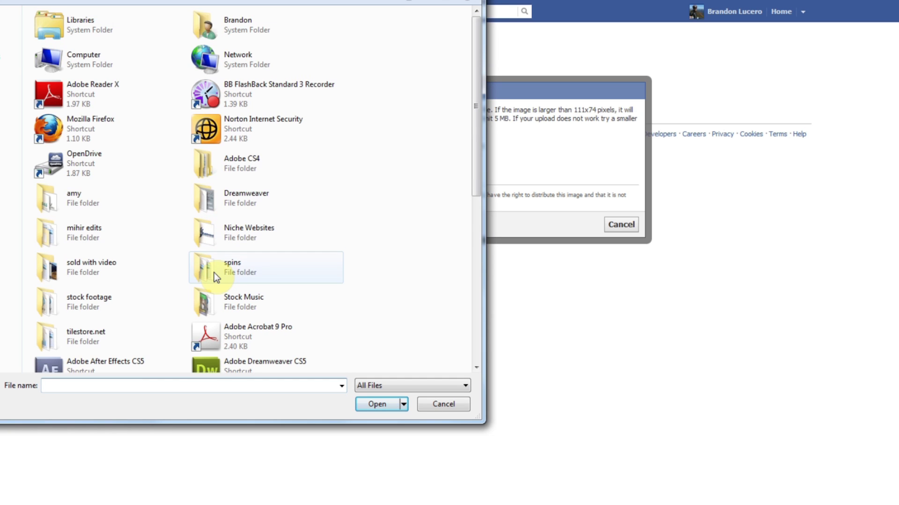
{"action": "scroll", "coordinate": [206, 276], "scroll_direction": "down", "scroll_amount": 5}
{"action": "double_click", "coordinate": [86, 354]}
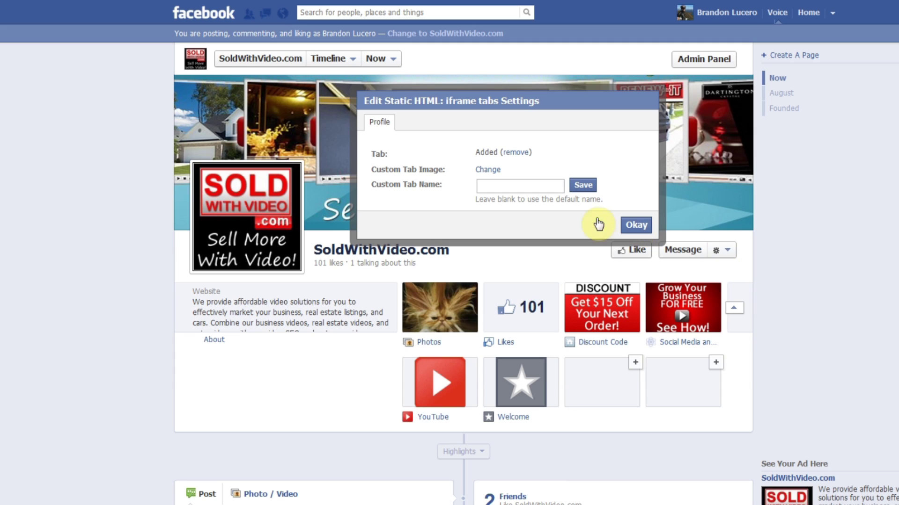
{"action": "left_click", "coordinate": [636, 225]}
{"action": "mouse_move", "coordinate": [551, 418]}
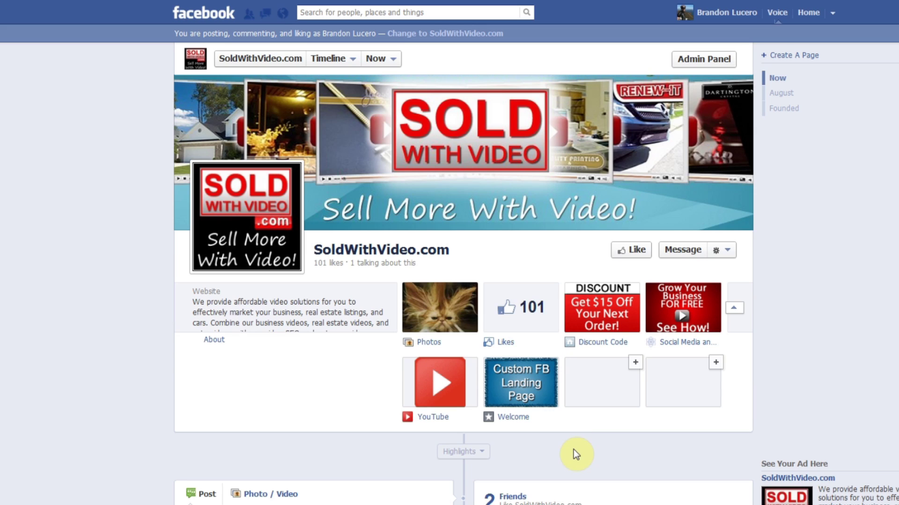
{"action": "mouse_move", "coordinate": [556, 367]}
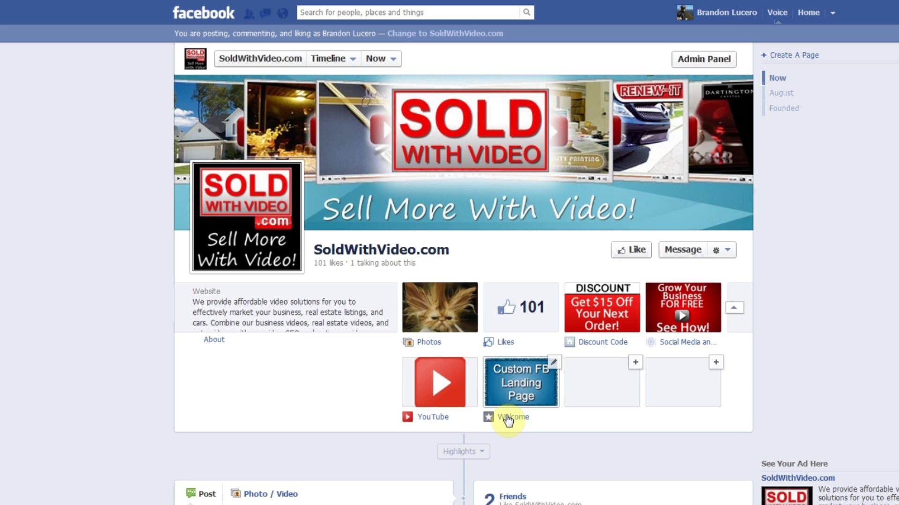
- Set the Welcome tab's Custom Tab Name to 'Custom Name' and save the settings
{"action": "left_click", "coordinate": [553, 364]}
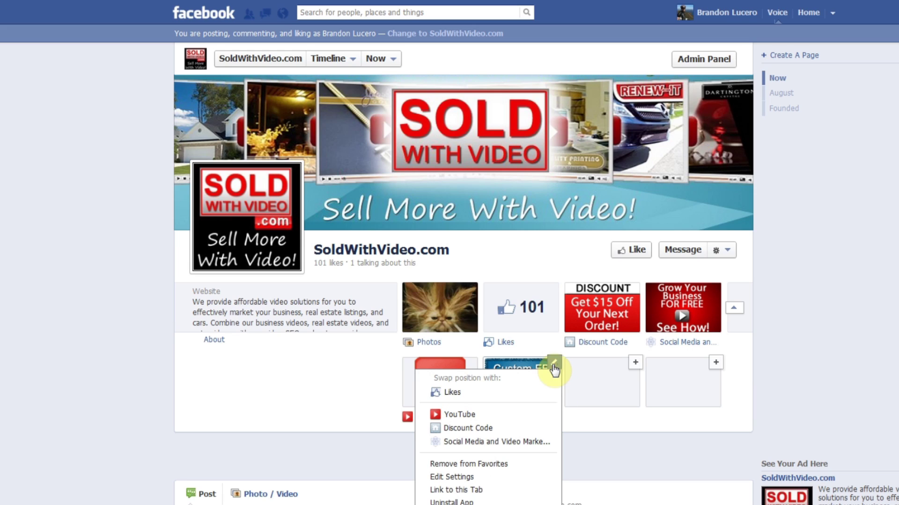
{"action": "left_click", "coordinate": [500, 476]}
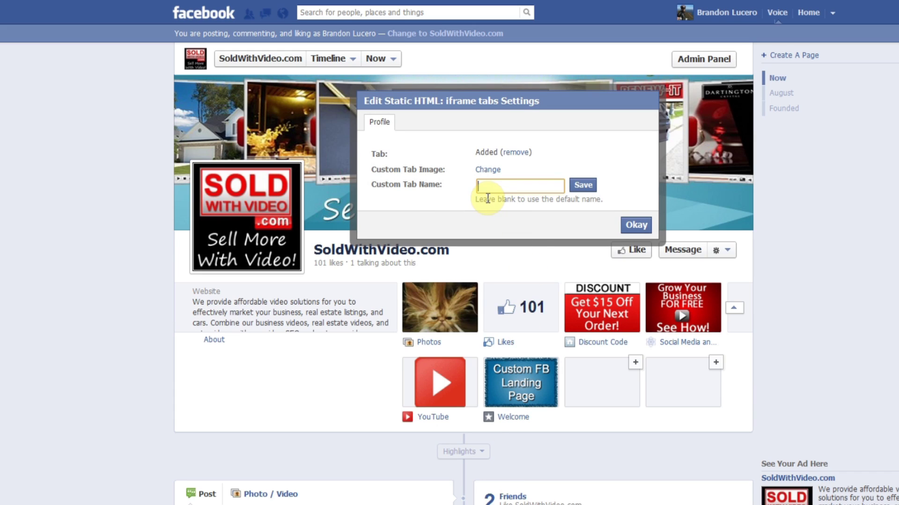
{"action": "left_click_drag", "start_coordinate": [372, 184], "coordinate": [448, 185]}
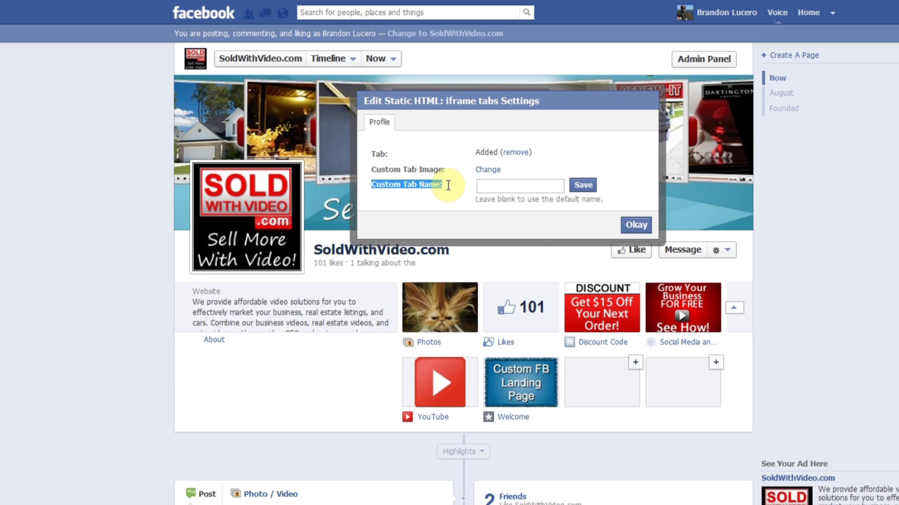
{"action": "left_click", "coordinate": [532, 190]}
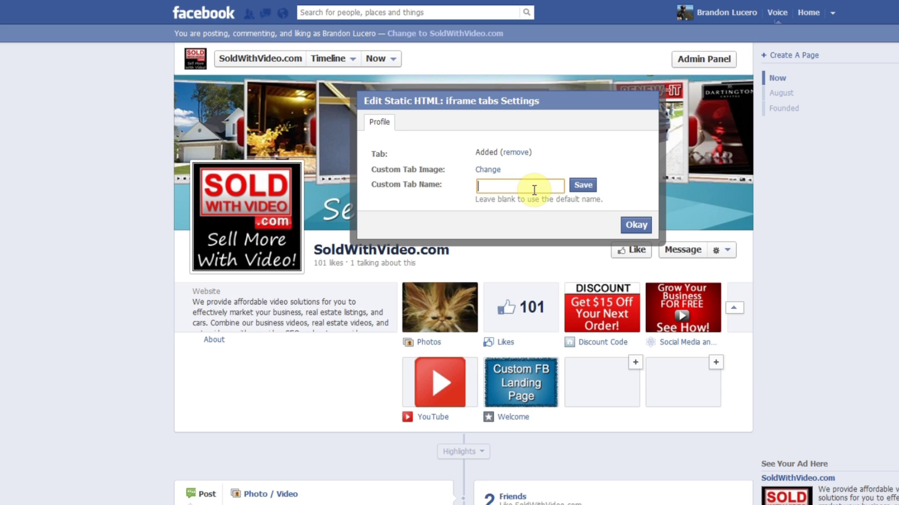
{"action": "type", "text": "Custom Name"}
{"action": "left_click", "coordinate": [582, 185]}
{"action": "left_click", "coordinate": [636, 224]}
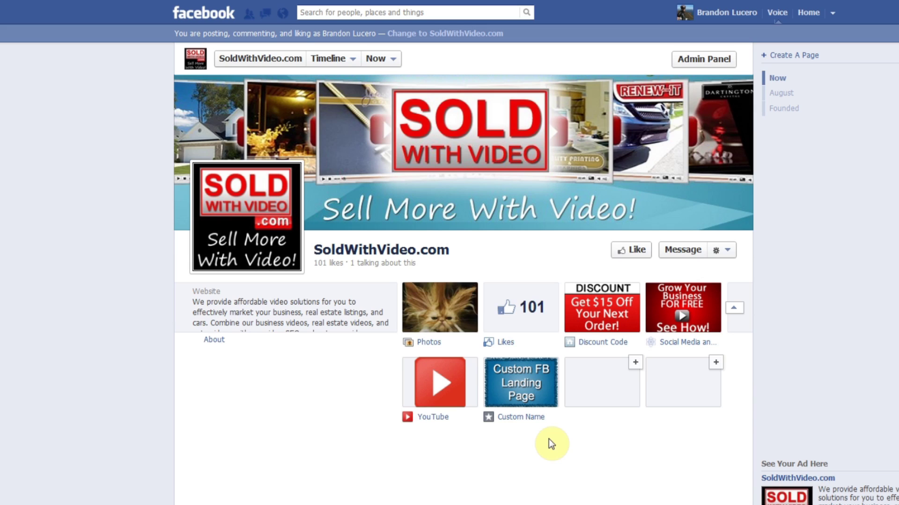
{"action": "mouse_move", "coordinate": [491, 417]}
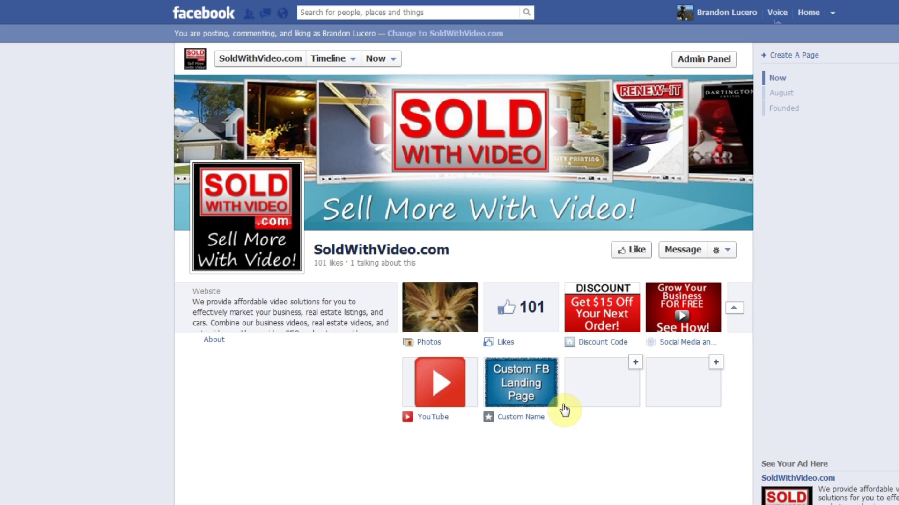
{"action": "left_click", "coordinate": [523, 381]}
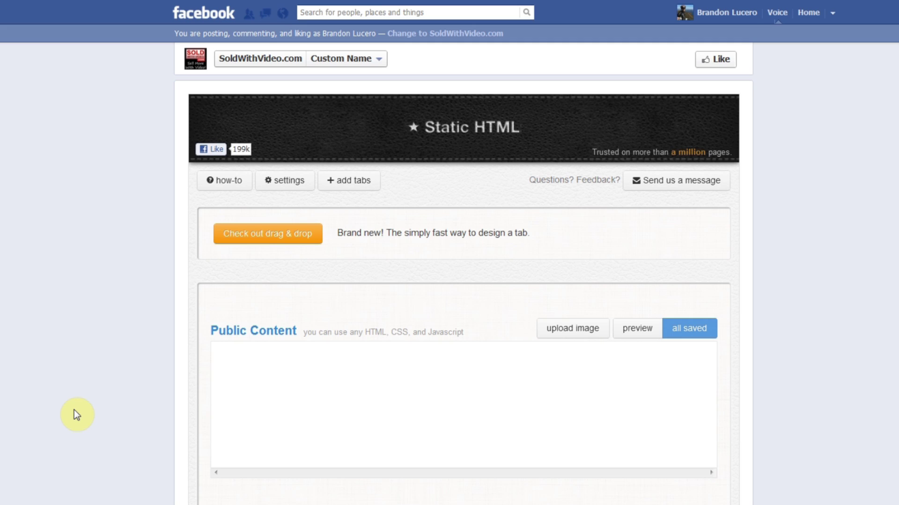
{"action": "scroll", "coordinate": [74, 411], "scroll_direction": "down", "scroll_amount": 3}
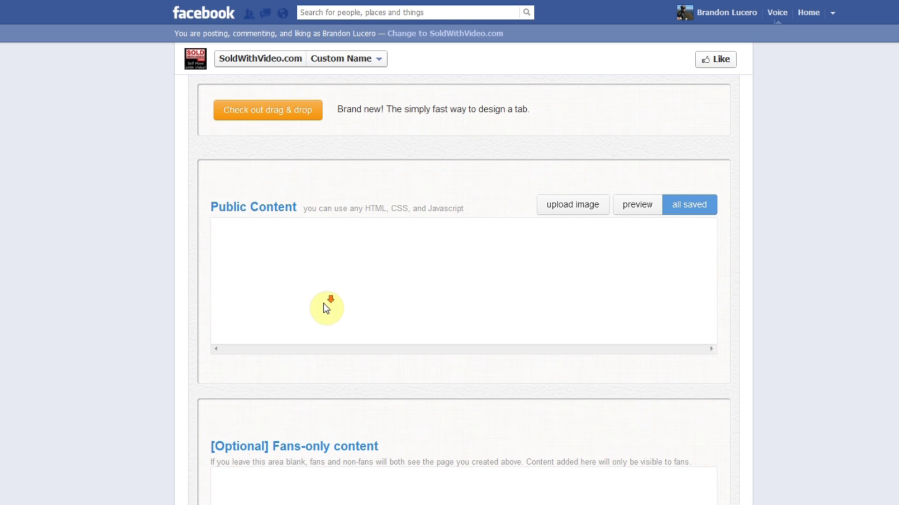
{"action": "scroll", "coordinate": [326, 308], "scroll_direction": "down", "scroll_amount": 1}
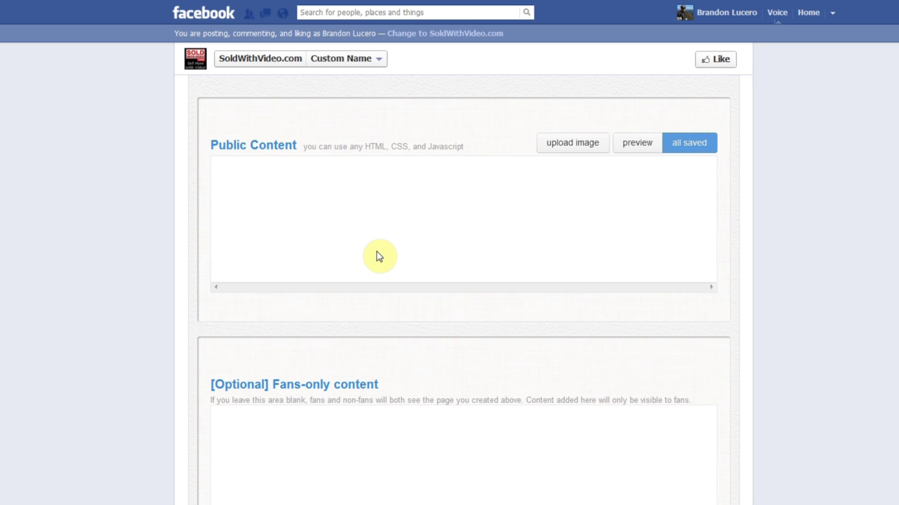
{"action": "left_click", "coordinate": [277, 272]}
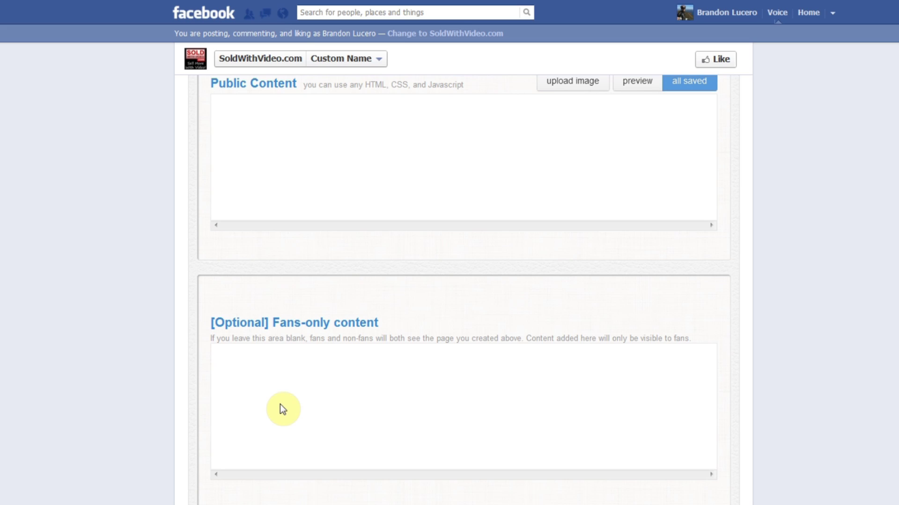
{"action": "scroll", "coordinate": [280, 404], "scroll_direction": "up", "scroll_amount": 5}
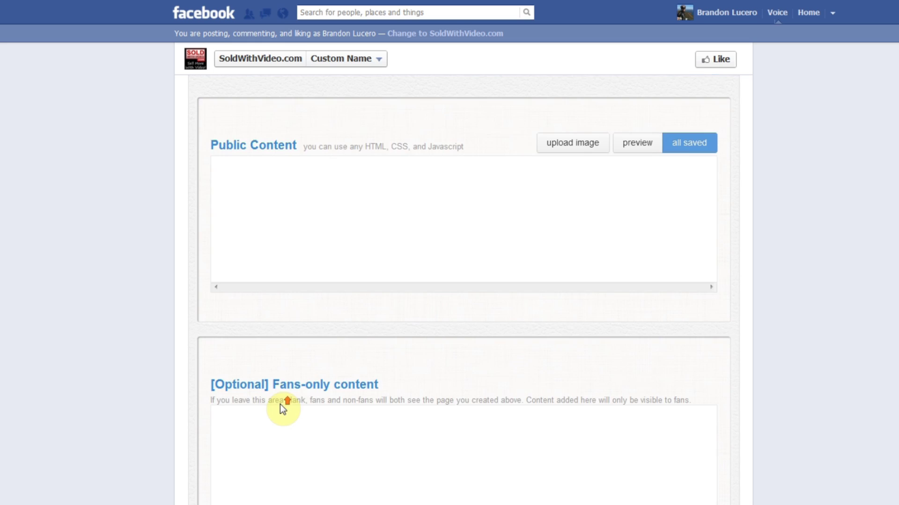
{"action": "left_click", "coordinate": [200, 58]}
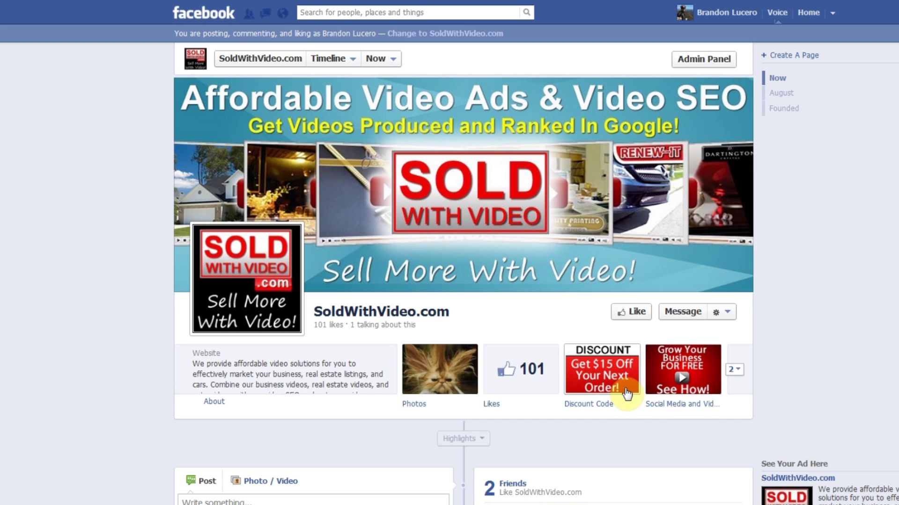
- Open the Discount Code tab and like the SoldWithVideo.com page to reveal its promo codes
{"action": "left_click", "coordinate": [616, 370]}
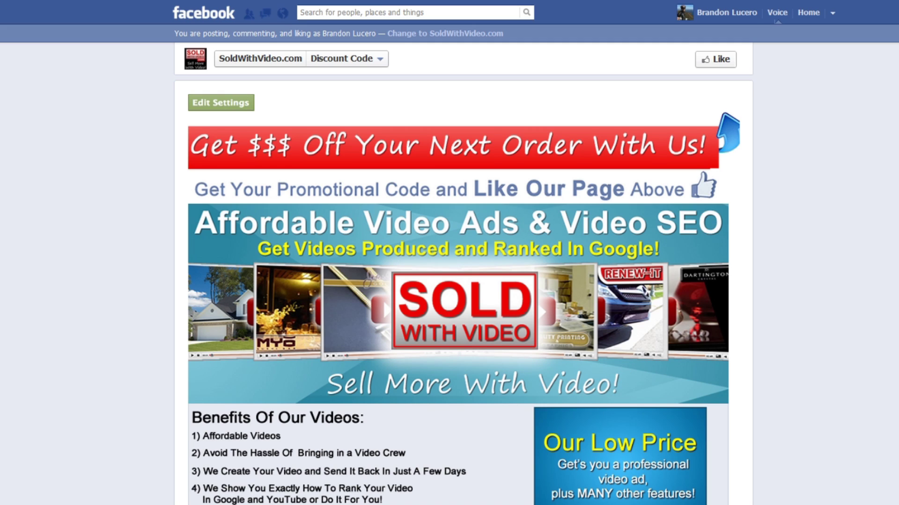
{"action": "scroll", "coordinate": [463, 290], "scroll_direction": "down", "scroll_amount": 1}
{"action": "scroll", "coordinate": [463, 290], "scroll_direction": "down", "scroll_amount": 2}
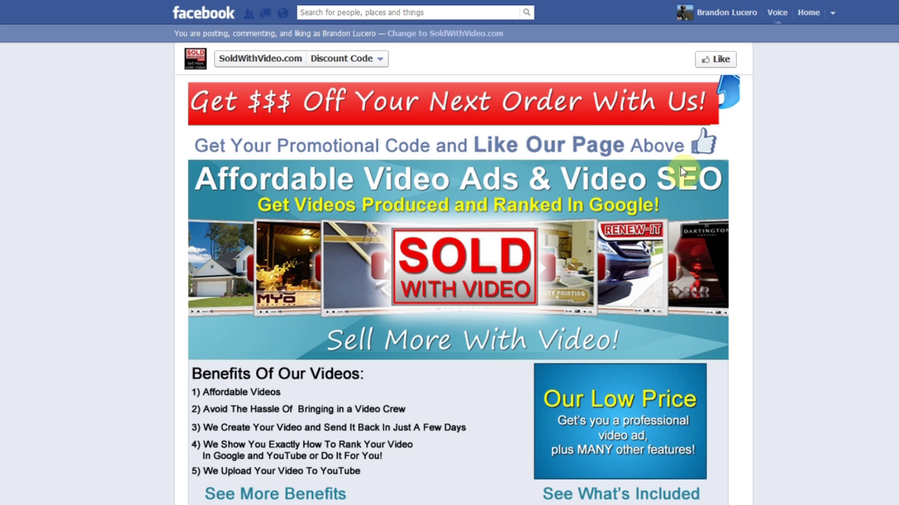
{"action": "scroll", "coordinate": [563, 182], "scroll_direction": "up", "scroll_amount": 3}
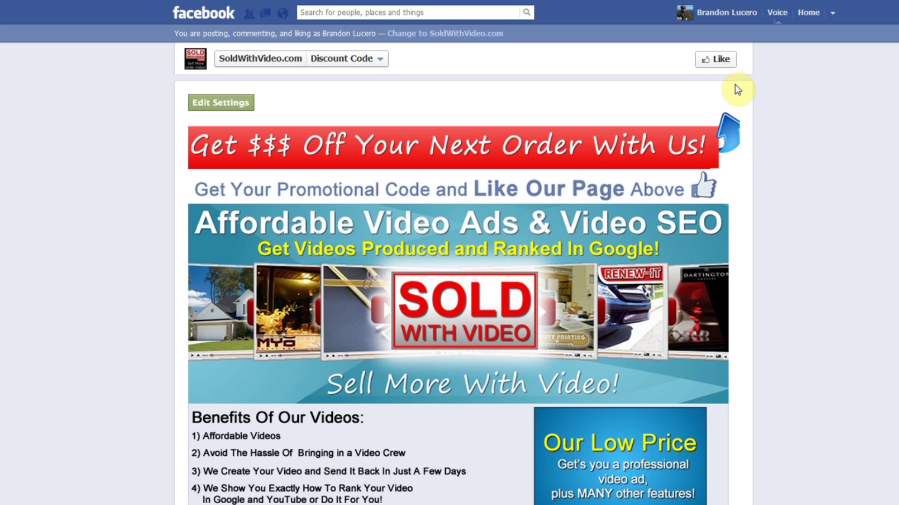
{"action": "left_click", "coordinate": [720, 60]}
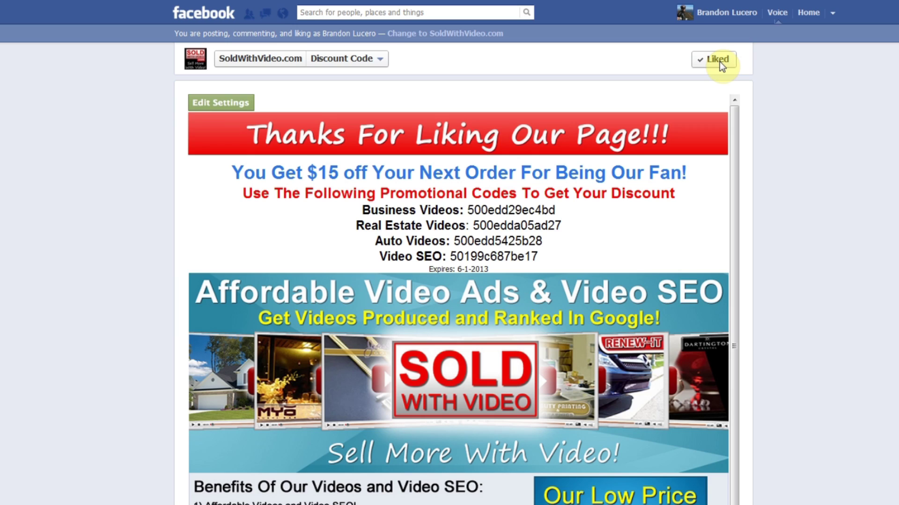
{"action": "left_click_drag", "start_coordinate": [391, 207], "coordinate": [529, 236]}
{"action": "left_click", "coordinate": [553, 259]}
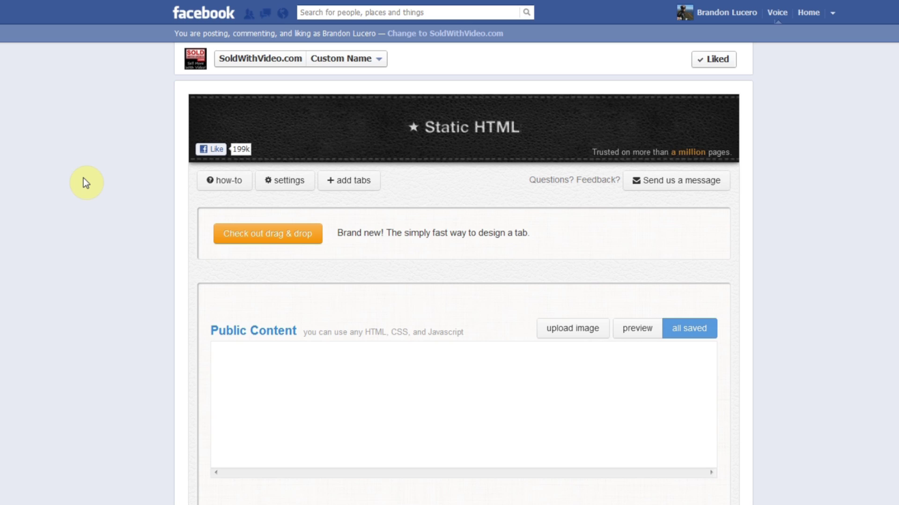
- Open the SoldWithVideo landing page's source view and copy its entire HTML
{"action": "scroll", "coordinate": [83, 182], "scroll_direction": "down", "scroll_amount": 5}
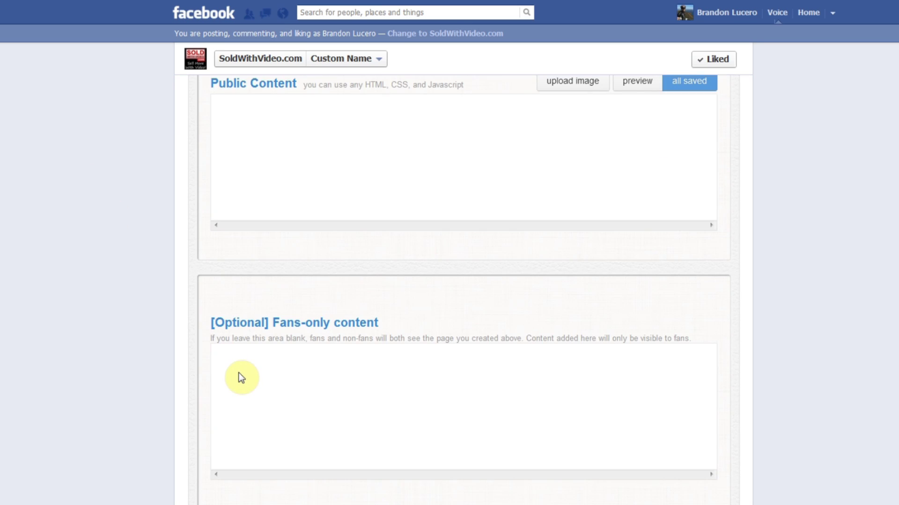
{"action": "scroll", "coordinate": [241, 377], "scroll_direction": "up", "scroll_amount": 1}
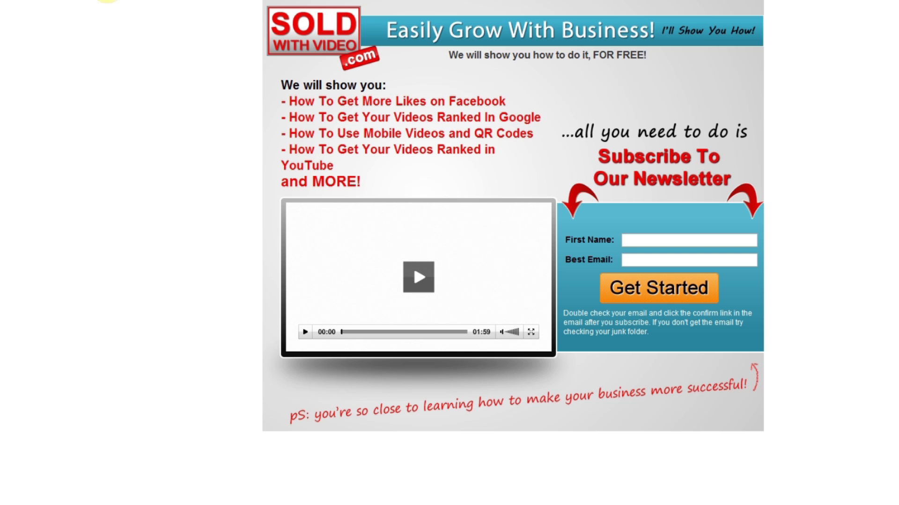
{"action": "right_click", "coordinate": [98, 218]}
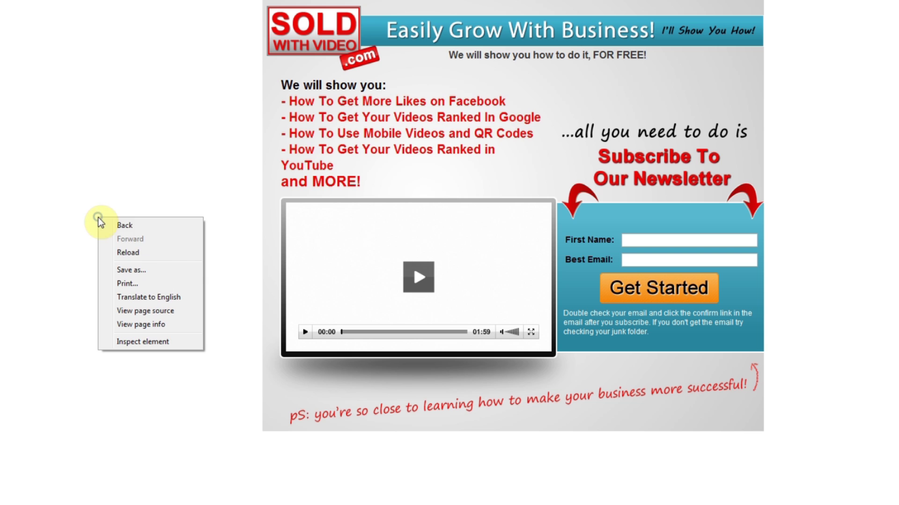
{"action": "left_click", "coordinate": [145, 310]}
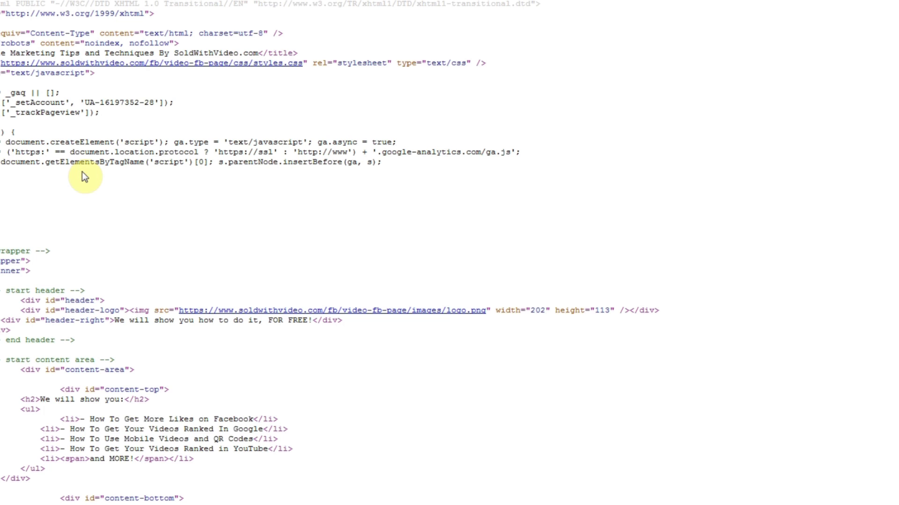
{"action": "key", "text": "ctrl+a"}
{"action": "key", "text": "ctrl+w"}
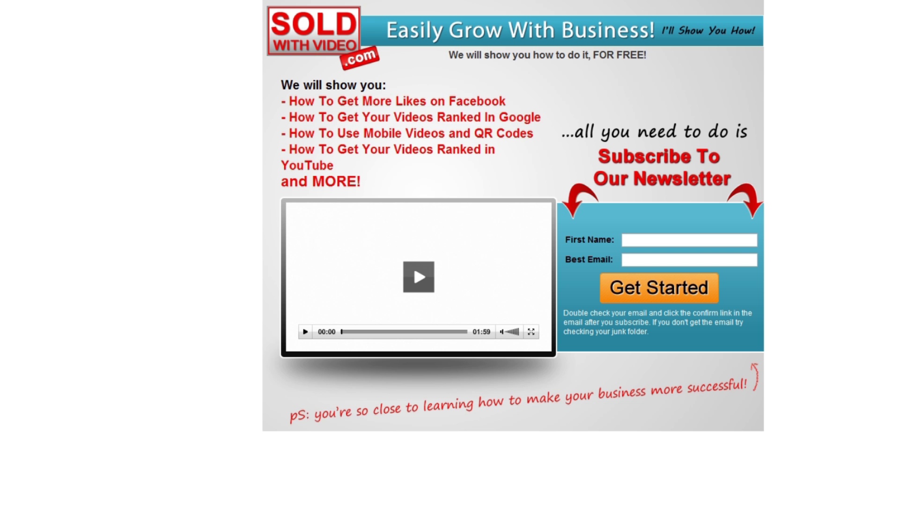
{"action": "key", "text": "ctrl+Tab"}
- Paste the copied landing page HTML into the Public Content box and scroll through it
{"action": "left_click", "coordinate": [300, 175]}
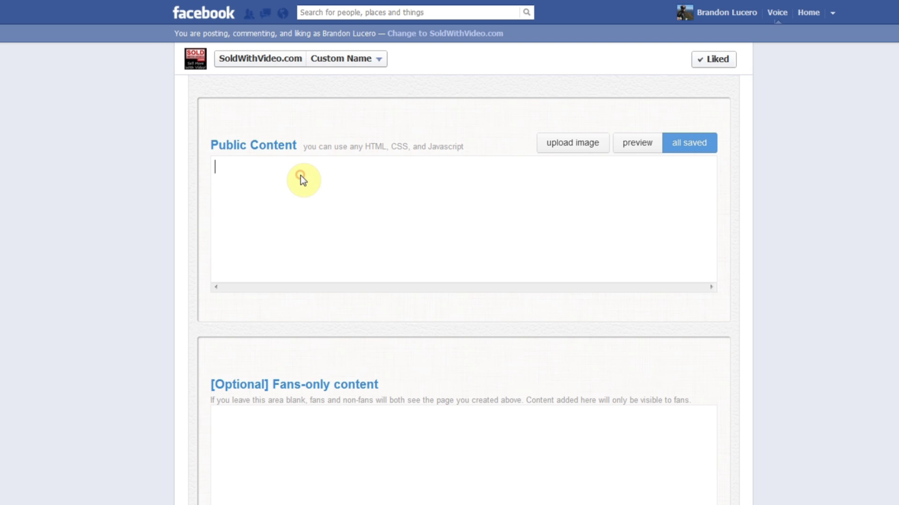
{"action": "key", "text": "ctrl+v"}
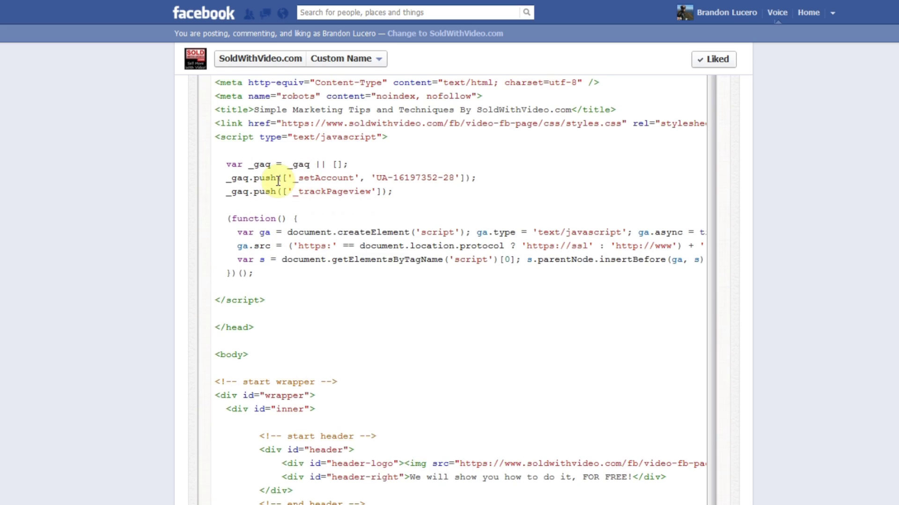
{"action": "scroll", "coordinate": [63, 410], "scroll_direction": "down", "scroll_amount": 10}
{"action": "scroll", "coordinate": [62, 405], "scroll_direction": "down", "scroll_amount": 15}
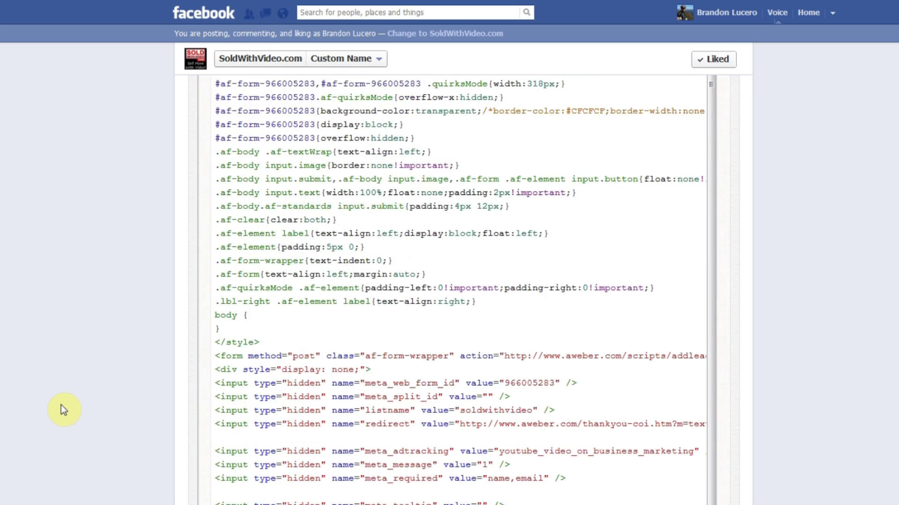
{"action": "scroll", "coordinate": [60, 405], "scroll_direction": "up", "scroll_amount": 20}
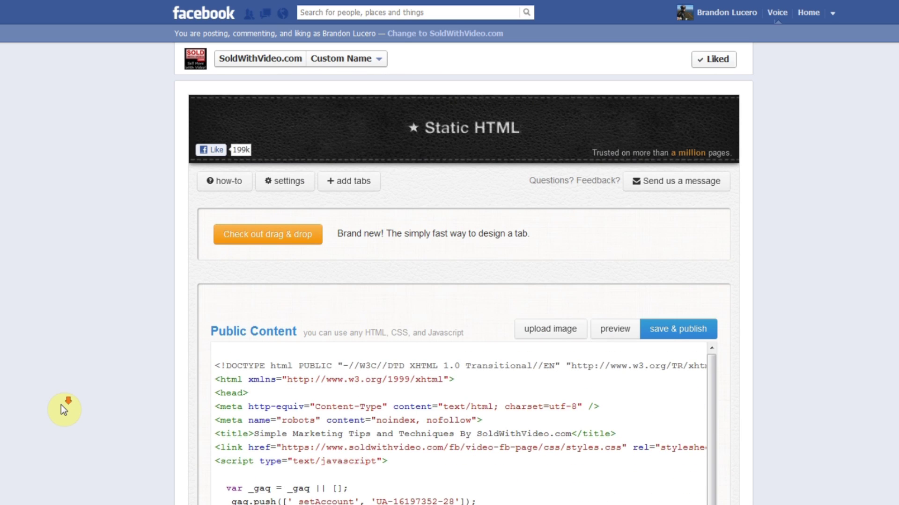
{"action": "scroll", "coordinate": [61, 405], "scroll_direction": "down", "scroll_amount": 4}
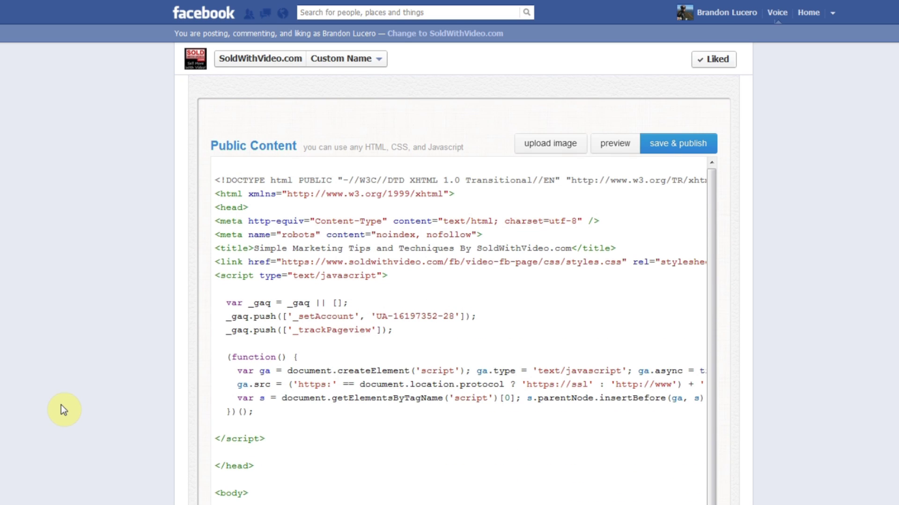
{"action": "left_click_drag", "start_coordinate": [281, 262], "coordinate": [445, 260]}
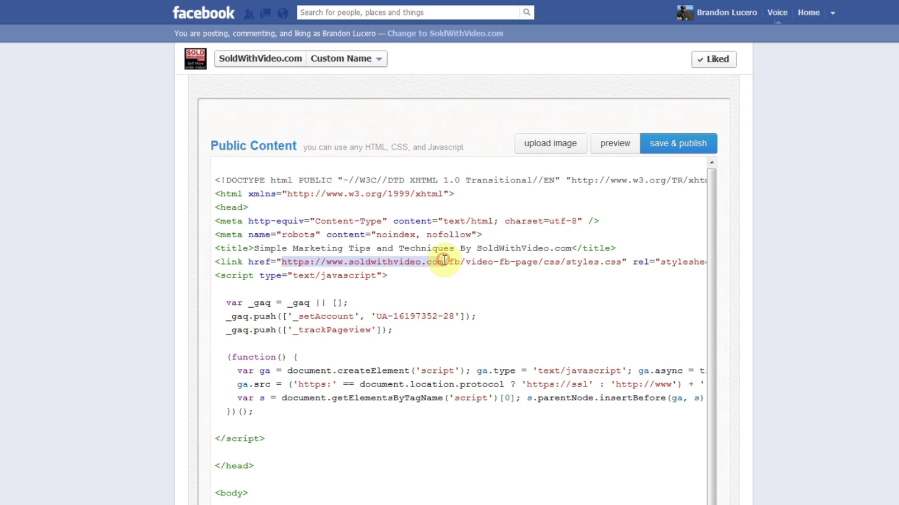
{"action": "key", "text": "BackSpace"}
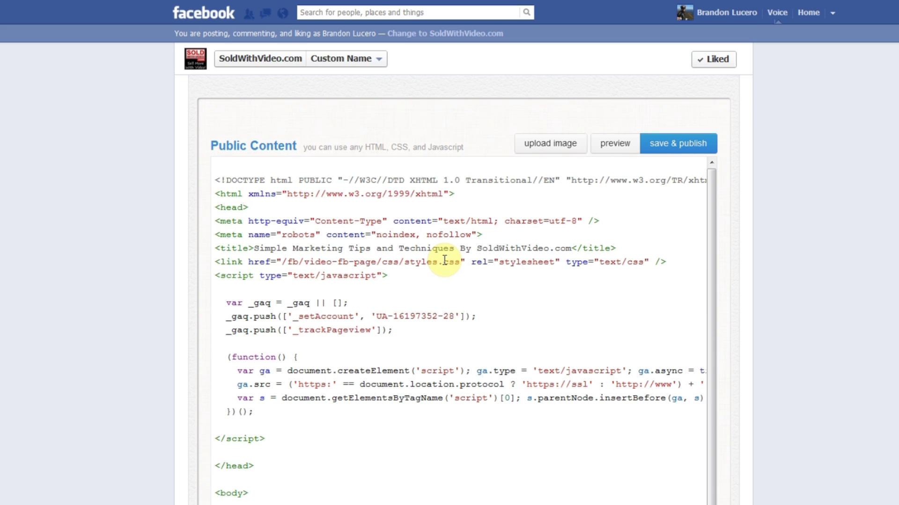
{"action": "key", "text": "ctrl+v"}
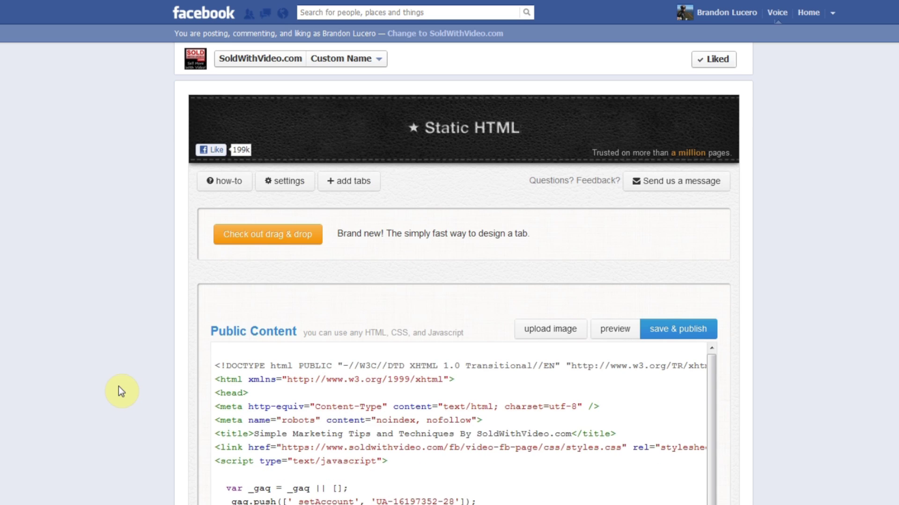
{"action": "scroll", "coordinate": [121, 392], "scroll_direction": "down", "scroll_amount": 7}
{"action": "scroll", "coordinate": [120, 391], "scroll_direction": "up", "scroll_amount": 8}
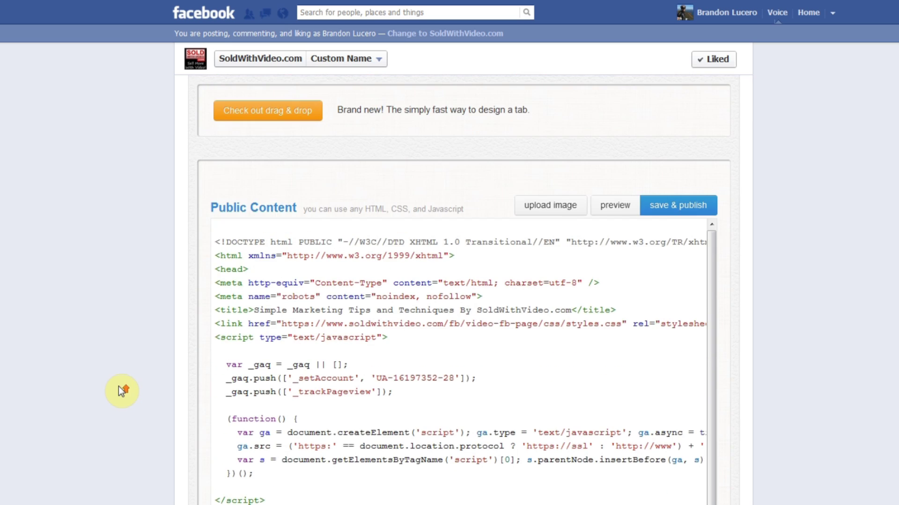
- Preview the custom tab and pause its landing page video
{"action": "left_click", "coordinate": [614, 329]}
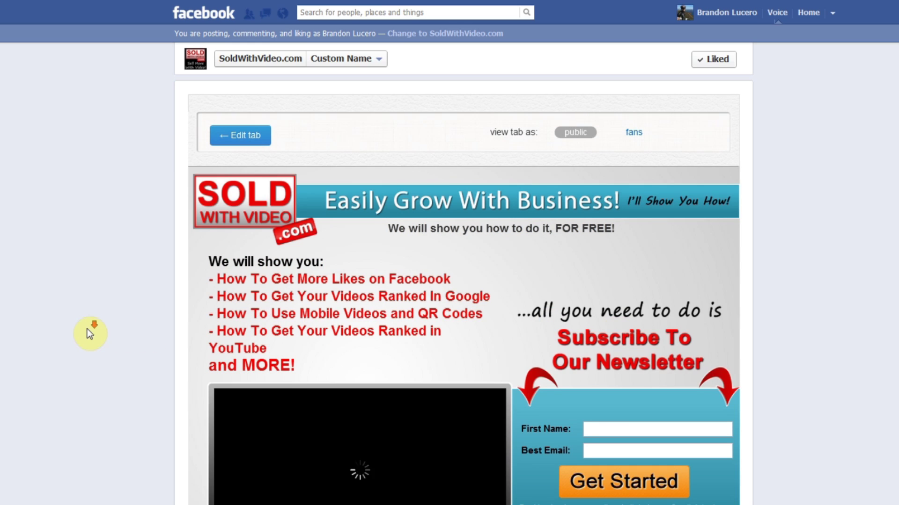
{"action": "scroll", "coordinate": [87, 330], "scroll_direction": "down", "scroll_amount": 3}
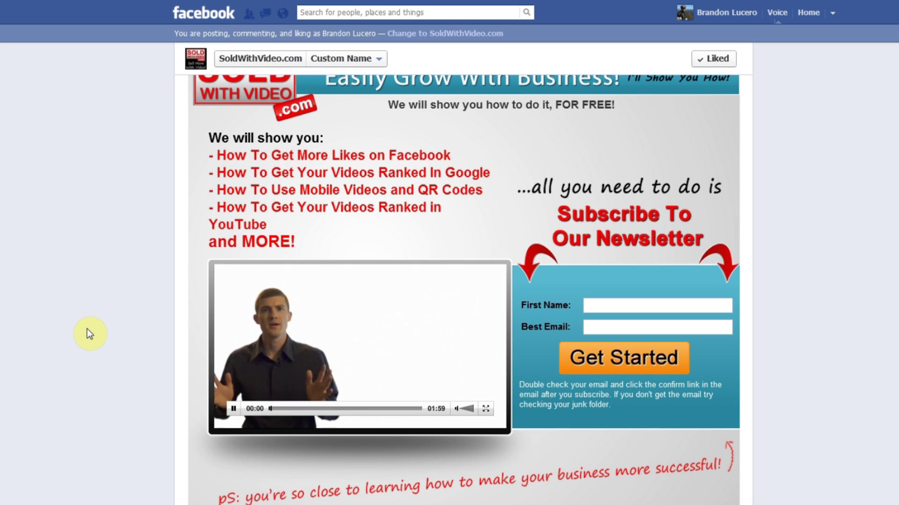
{"action": "left_click", "coordinate": [233, 409]}
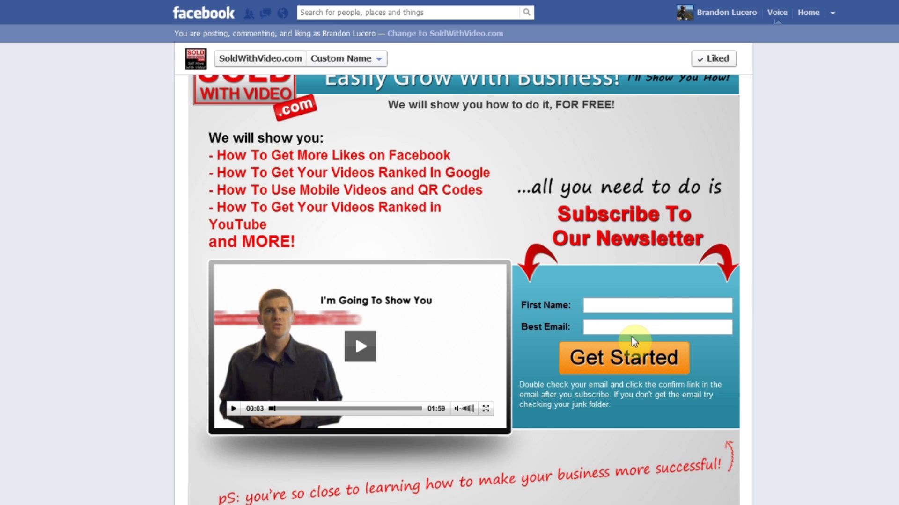
{"action": "scroll", "coordinate": [631, 337], "scroll_direction": "up", "scroll_amount": 3}
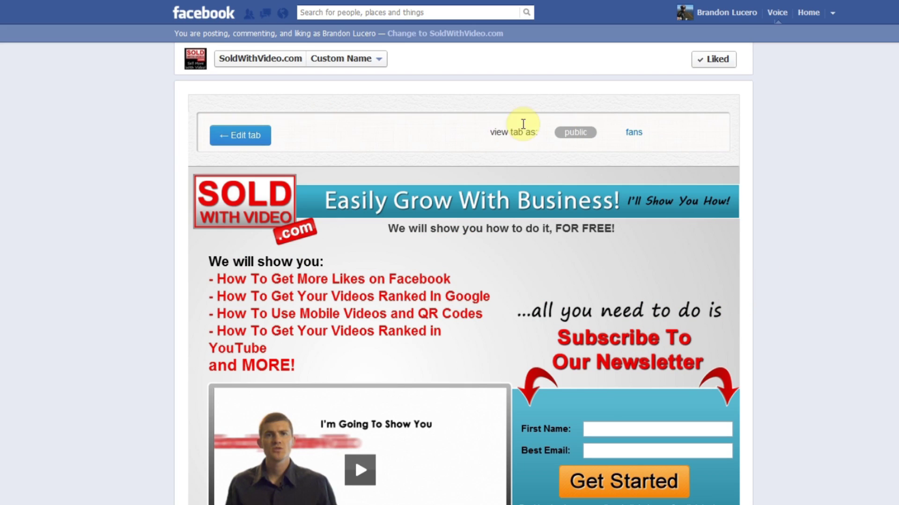
- Save and publish the tab's HTML from the editor, then pause the video again
{"action": "left_click", "coordinate": [231, 140]}
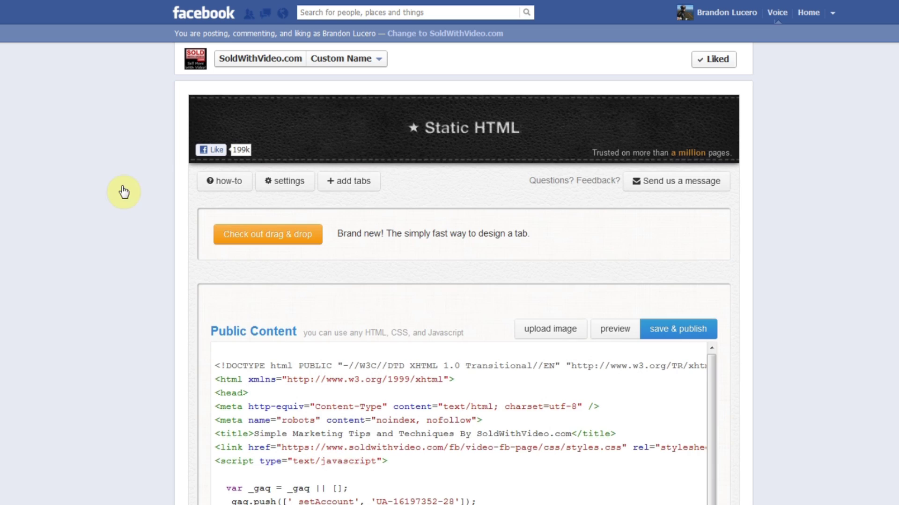
{"action": "scroll", "coordinate": [429, 302], "scroll_direction": "down", "scroll_amount": 3}
{"action": "left_click", "coordinate": [653, 144]}
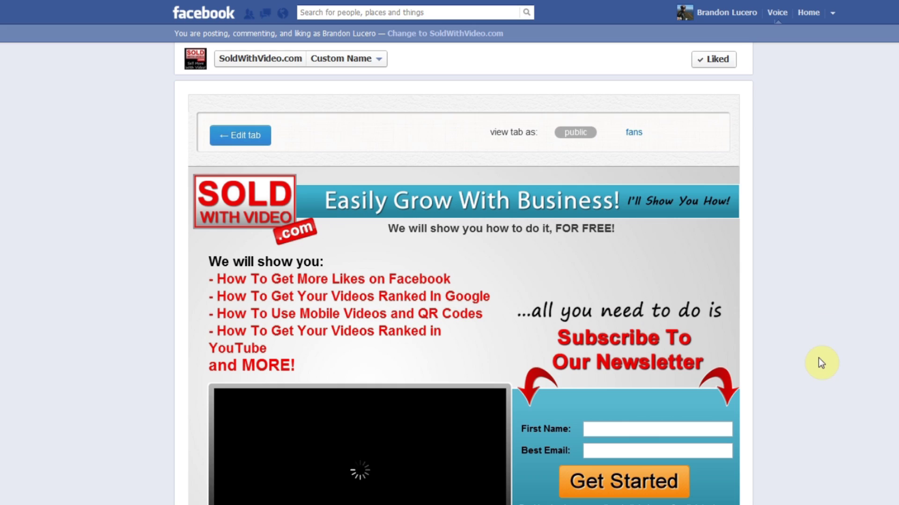
{"action": "scroll", "coordinate": [261, 426], "scroll_direction": "down", "scroll_amount": 3}
{"action": "left_click", "coordinate": [233, 408]}
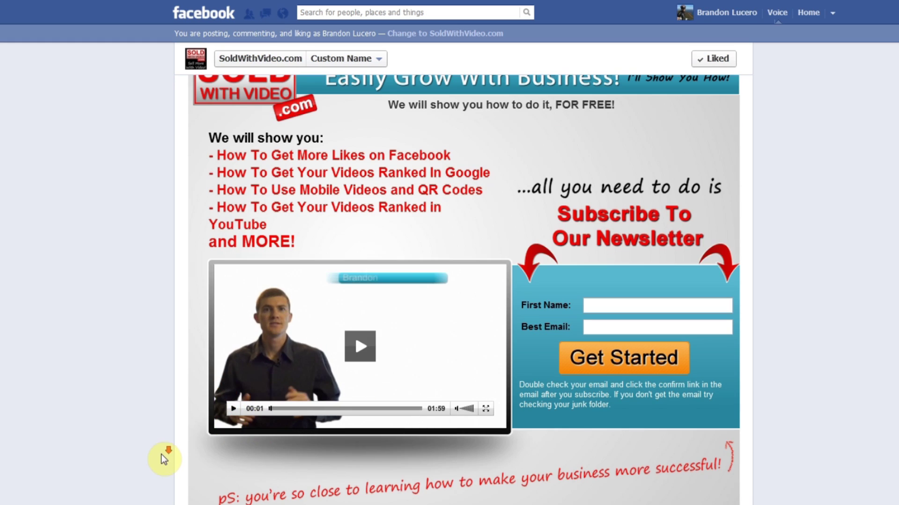
{"action": "scroll", "coordinate": [161, 454], "scroll_direction": "down", "scroll_amount": 3}
{"action": "scroll", "coordinate": [161, 454], "scroll_direction": "up", "scroll_amount": 6}
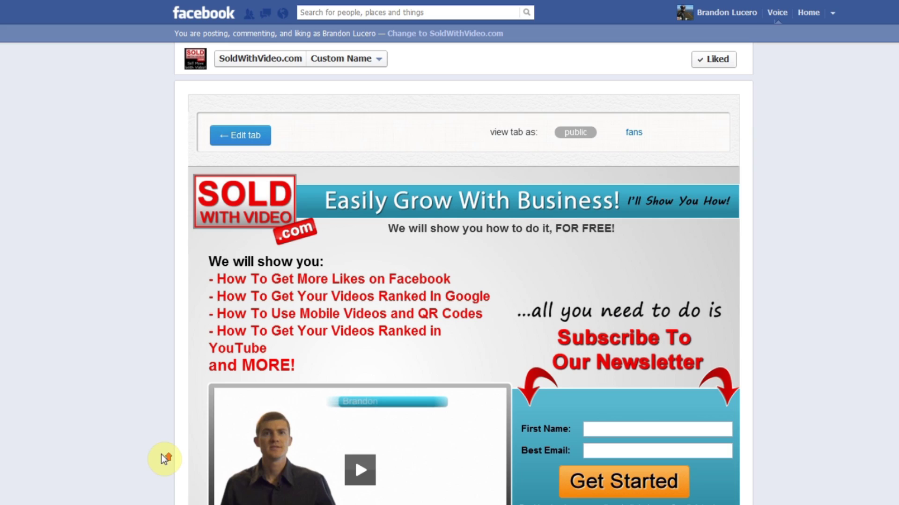
- Return to the SoldWithVideo timeline, expand the app tabs, and open the Custom Name tab
{"action": "left_click", "coordinate": [194, 59]}
{"action": "scroll", "coordinate": [143, 356], "scroll_direction": "down", "scroll_amount": 8}
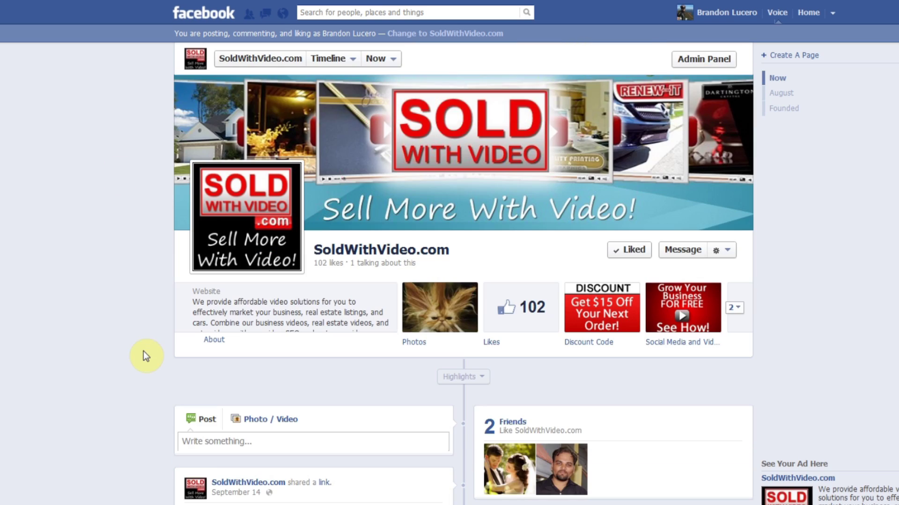
{"action": "left_click", "coordinate": [735, 307]}
{"action": "scroll", "coordinate": [579, 333], "scroll_direction": "down", "scroll_amount": 1}
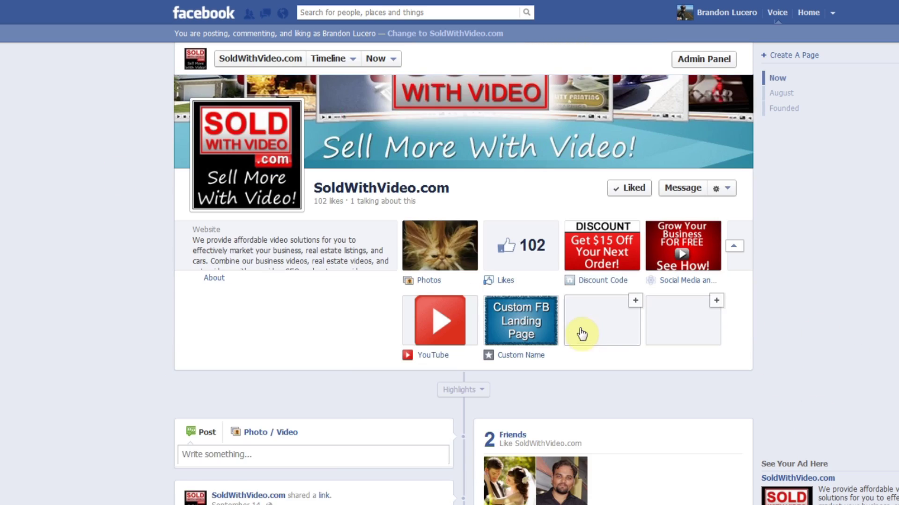
{"action": "left_click", "coordinate": [527, 323]}
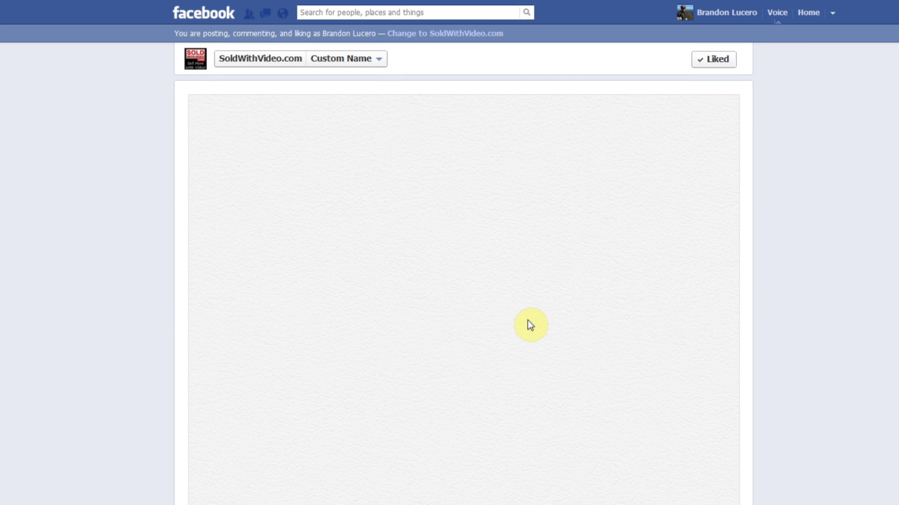
- Pause the Custom Name tab's video and scroll through the landing page to review it
{"action": "scroll", "coordinate": [869, 364], "scroll_direction": "down", "scroll_amount": 1}
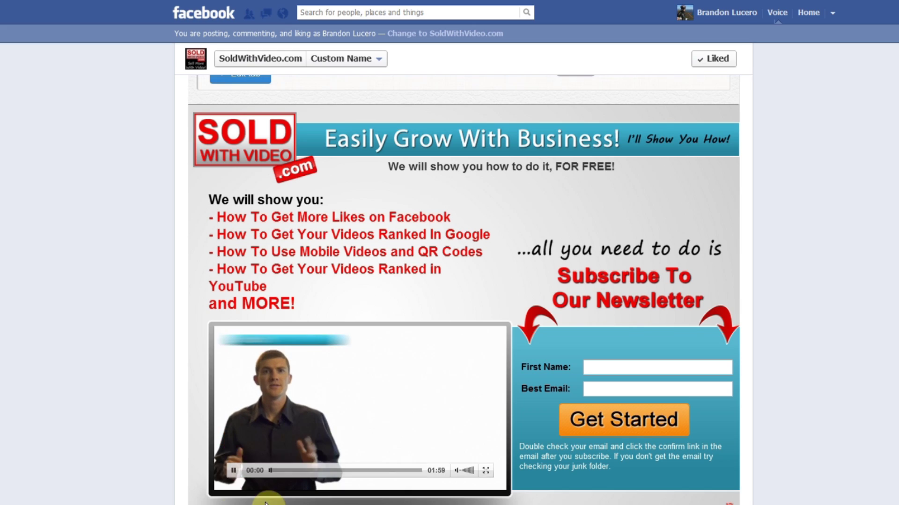
{"action": "left_click", "coordinate": [233, 471]}
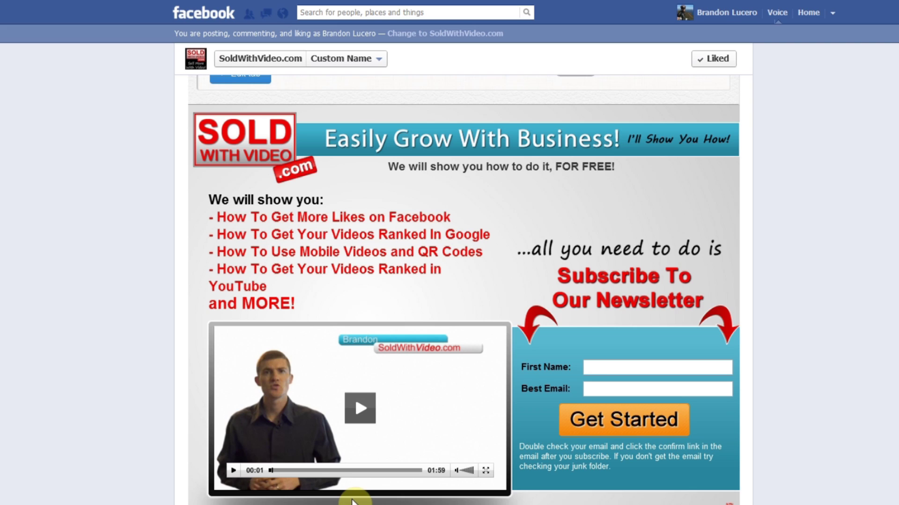
{"action": "scroll", "coordinate": [352, 499], "scroll_direction": "down", "scroll_amount": 1}
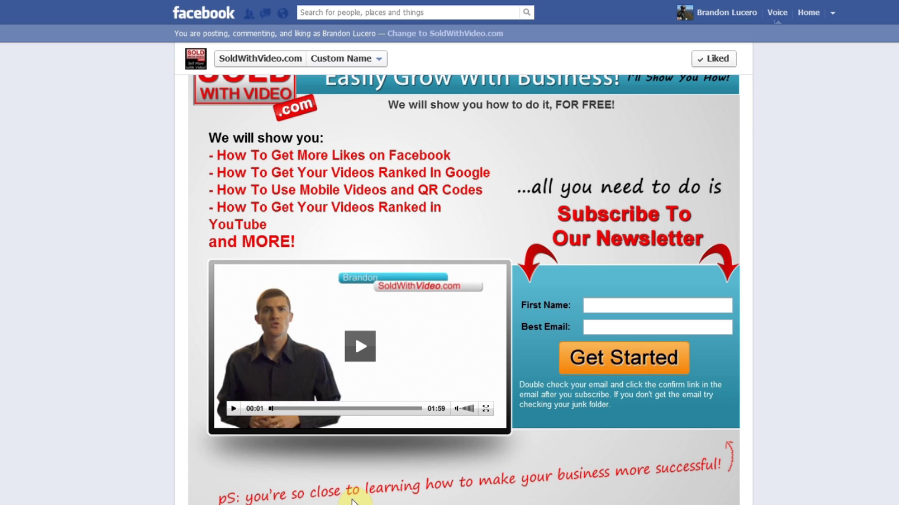
{"action": "scroll", "coordinate": [352, 501], "scroll_direction": "up", "scroll_amount": 1}
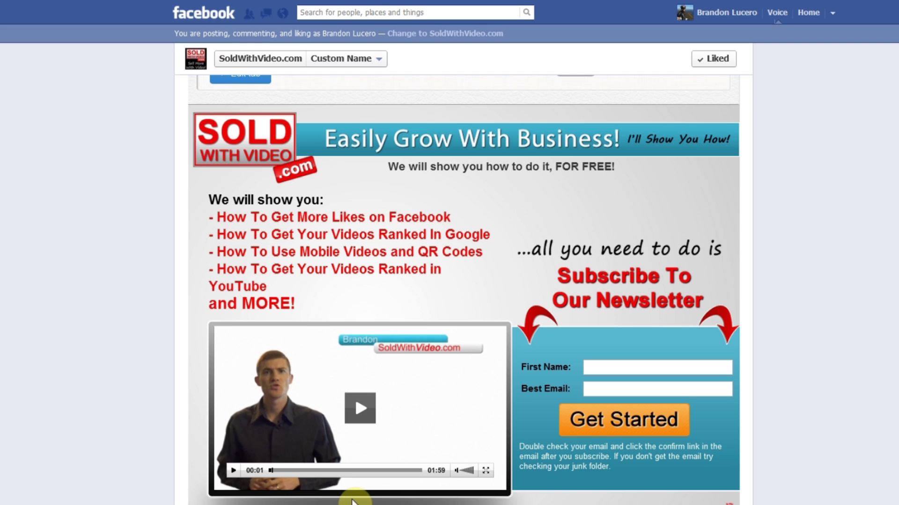
{"action": "scroll", "coordinate": [352, 501], "scroll_direction": "up", "scroll_amount": 1}
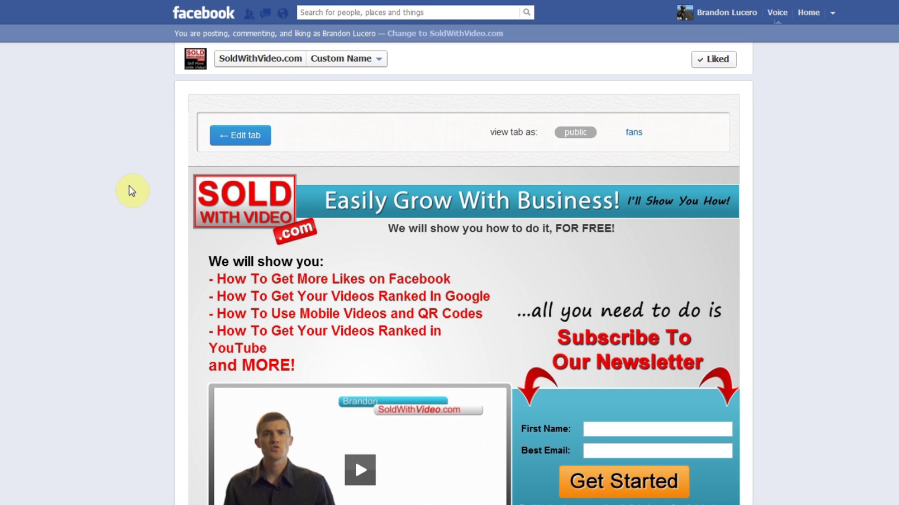
{"action": "scroll", "coordinate": [78, 326], "scroll_direction": "up", "scroll_amount": 2}
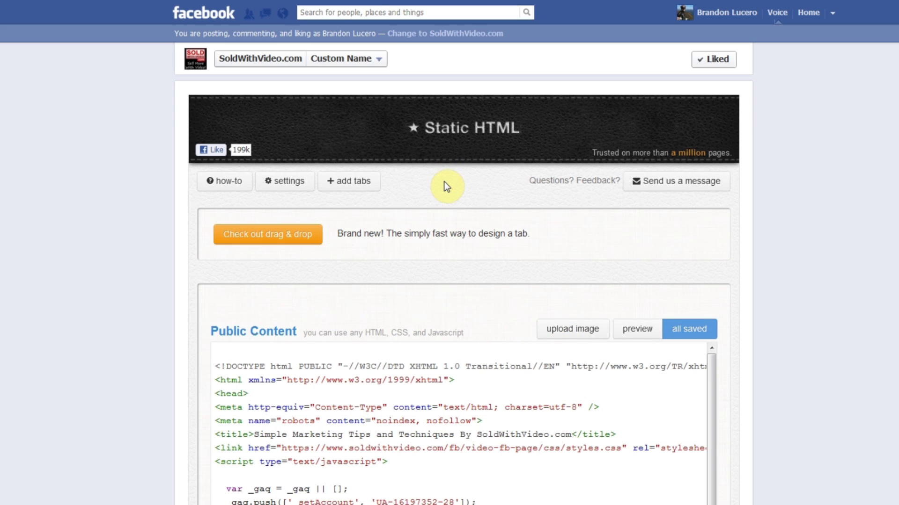
- Show the Static HTML tab's Basic settings, with the one-click features and Google Analytics option
{"action": "left_click", "coordinate": [363, 181]}
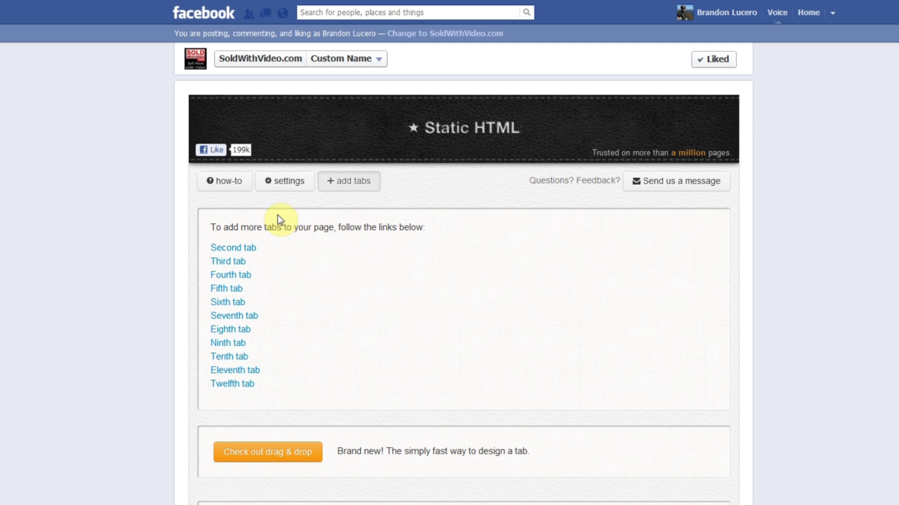
{"action": "left_click", "coordinate": [286, 181]}
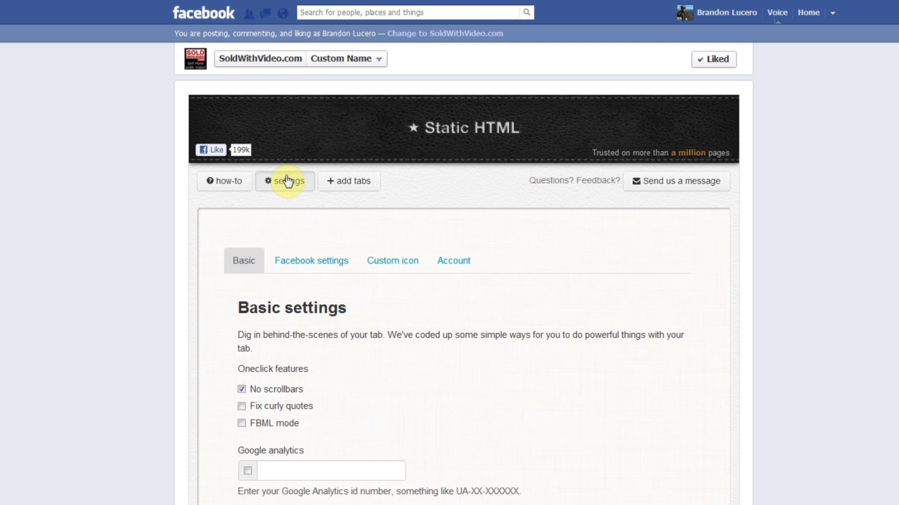
{"action": "left_click", "coordinate": [286, 181]}
{"action": "left_click", "coordinate": [304, 184]}
{"action": "scroll", "coordinate": [105, 324], "scroll_direction": "down", "scroll_amount": 3}
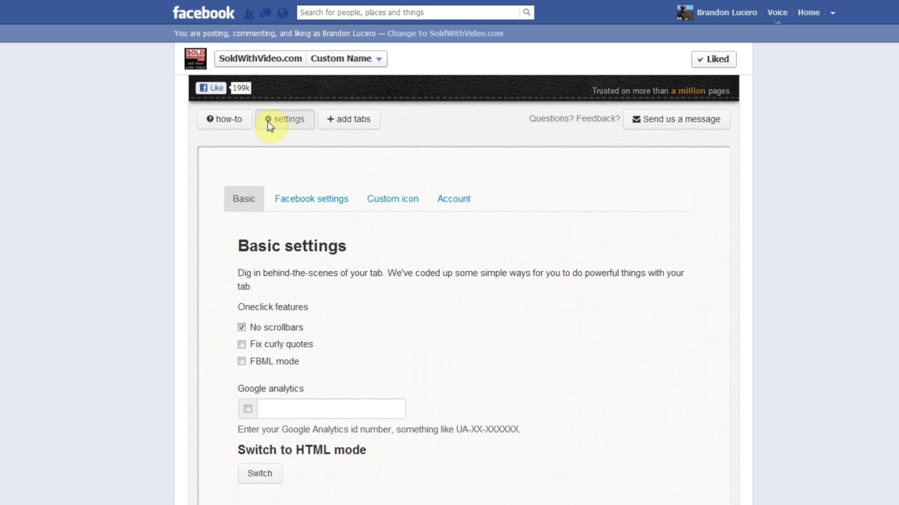
- Reveal the how-to help links and review the Public Content HTML down to the Fans-only box and back
{"action": "left_click", "coordinate": [225, 117]}
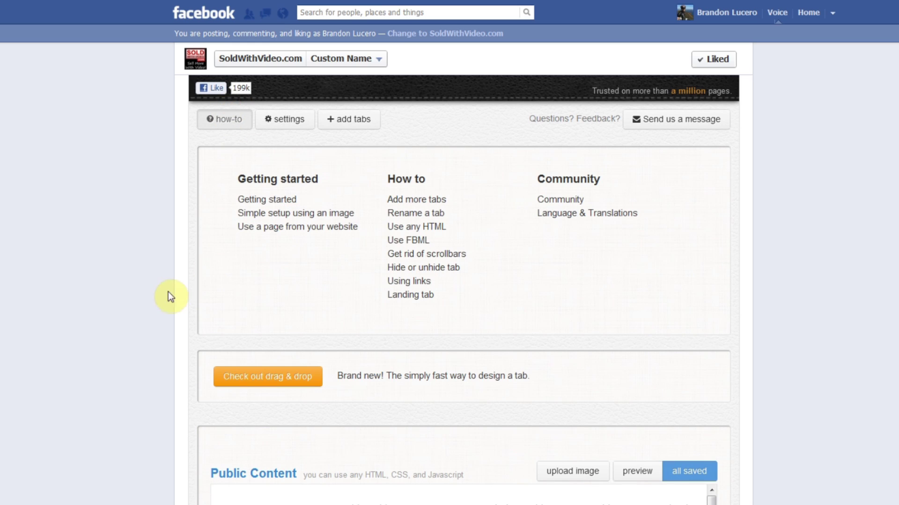
{"action": "scroll", "coordinate": [164, 294], "scroll_direction": "down", "scroll_amount": 5}
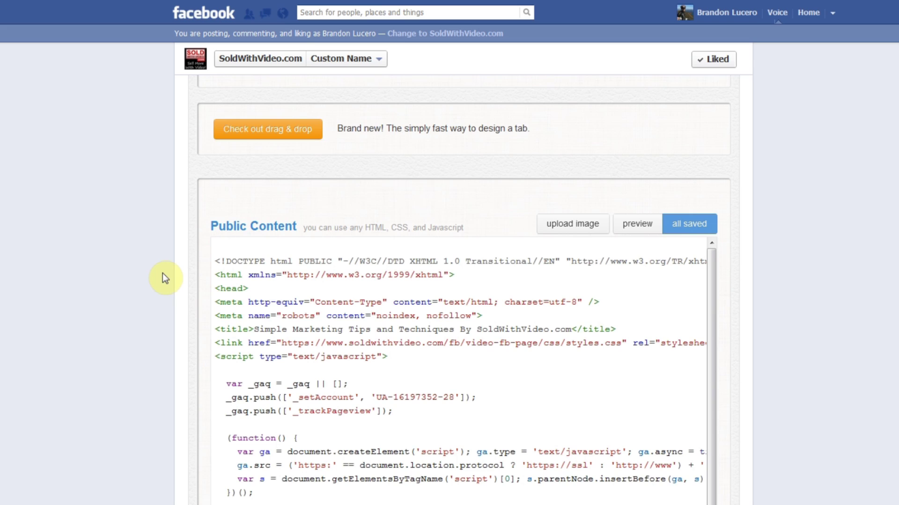
{"action": "scroll", "coordinate": [162, 273], "scroll_direction": "down", "scroll_amount": 9}
{"action": "scroll", "coordinate": [162, 274], "scroll_direction": "down", "scroll_amount": 20}
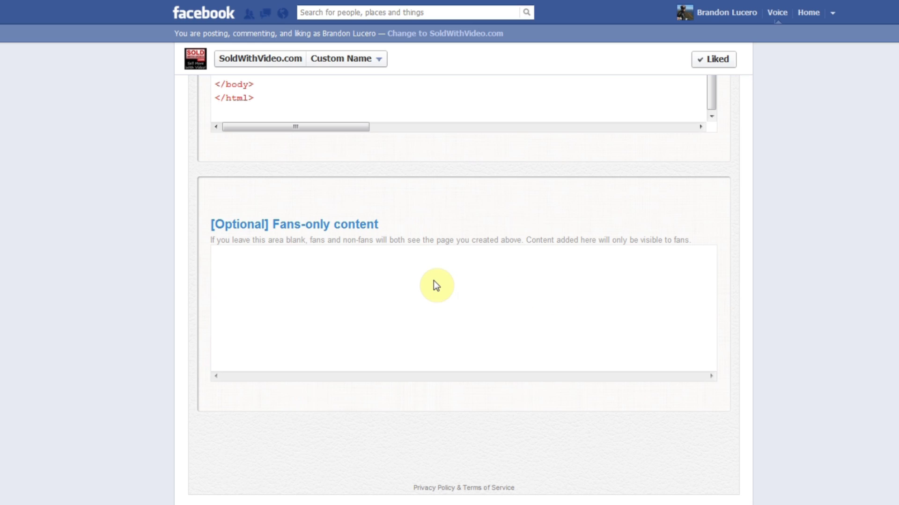
{"action": "scroll", "coordinate": [434, 279], "scroll_direction": "up", "scroll_amount": 6}
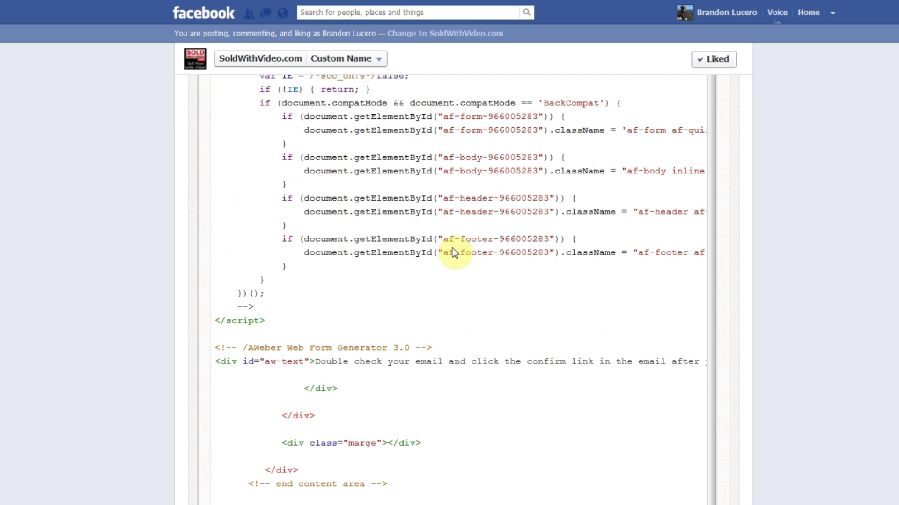
{"action": "scroll", "coordinate": [168, 426], "scroll_direction": "down", "scroll_amount": 5}
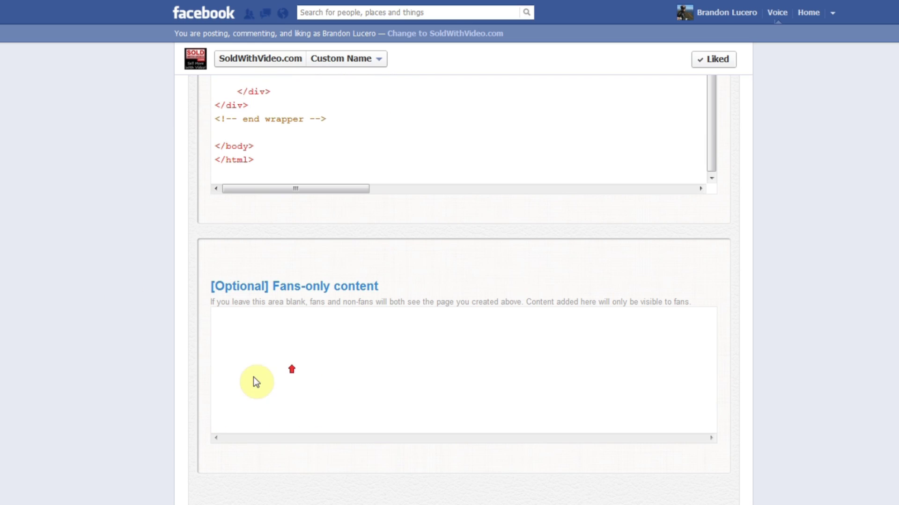
{"action": "scroll", "coordinate": [235, 391], "scroll_direction": "up", "scroll_amount": 4}
{"action": "scroll", "coordinate": [431, 366], "scroll_direction": "up", "scroll_amount": 4}
{"action": "scroll", "coordinate": [432, 366], "scroll_direction": "up", "scroll_amount": 8}
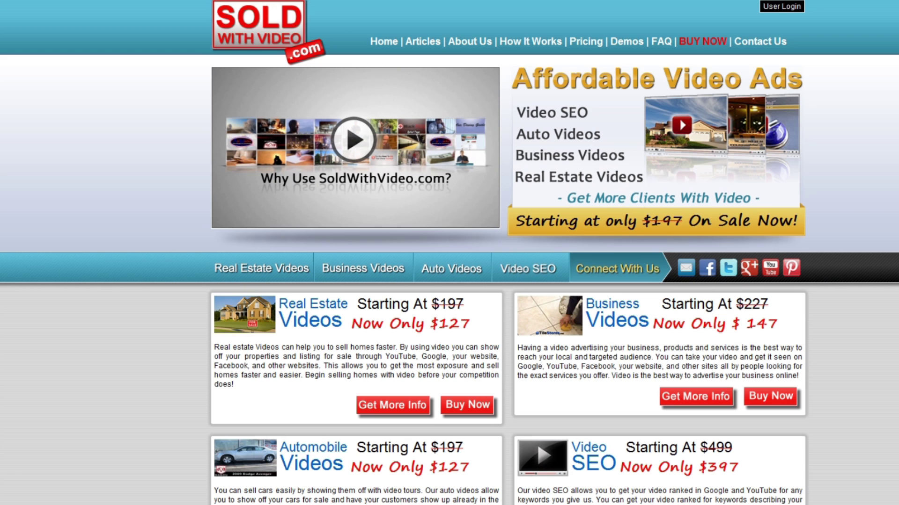
- Scroll the SoldWithVideo.com website down to the Join Our Newsletter signup form
{"action": "scroll", "coordinate": [184, 56], "scroll_direction": "down", "scroll_amount": 10}
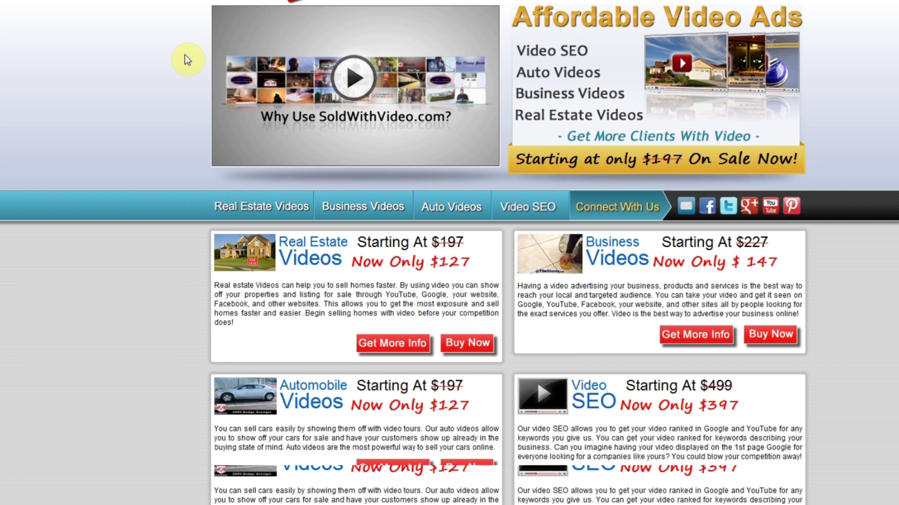